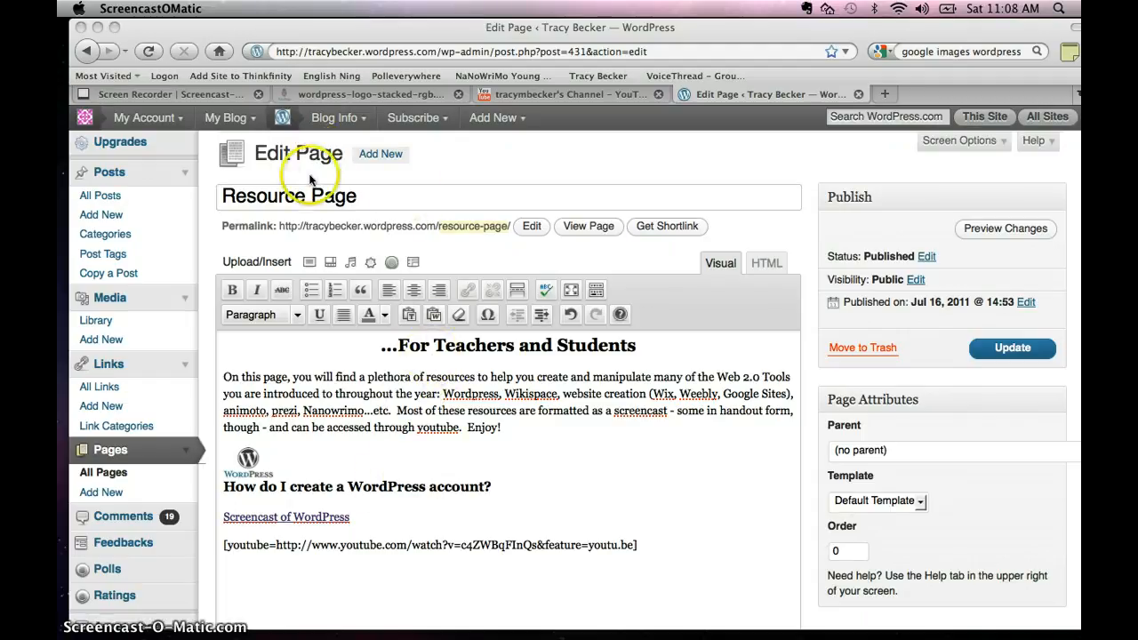
View the published Resource Page and look over its introduction, WordPress heading and embedded video
scroll(310, 180, "up", 1)
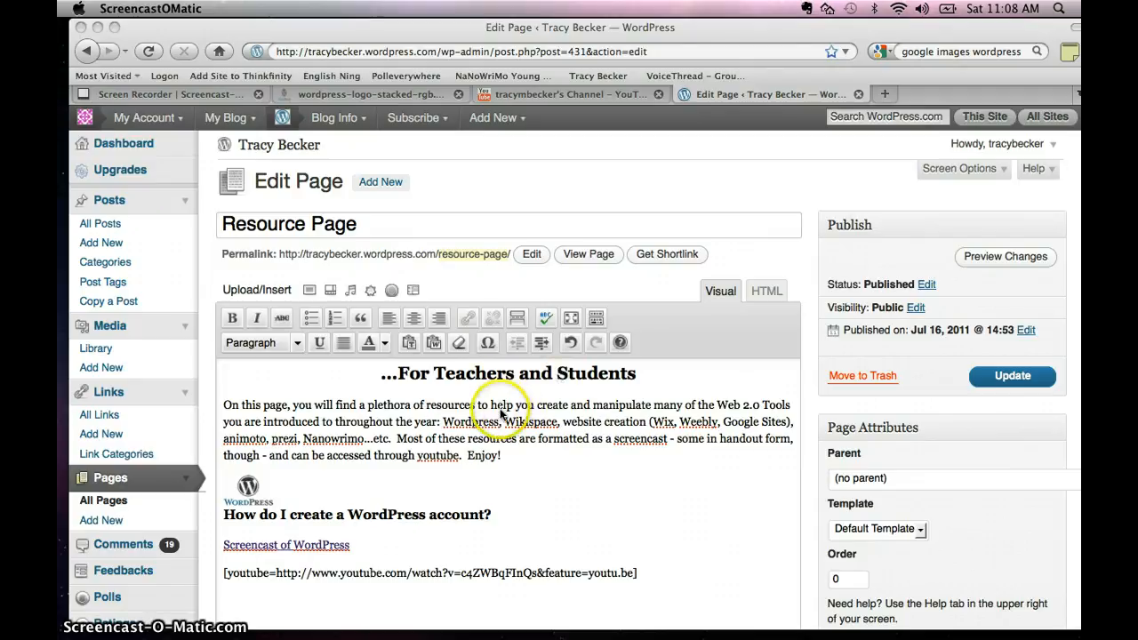
scroll(500, 412, "down", 3)
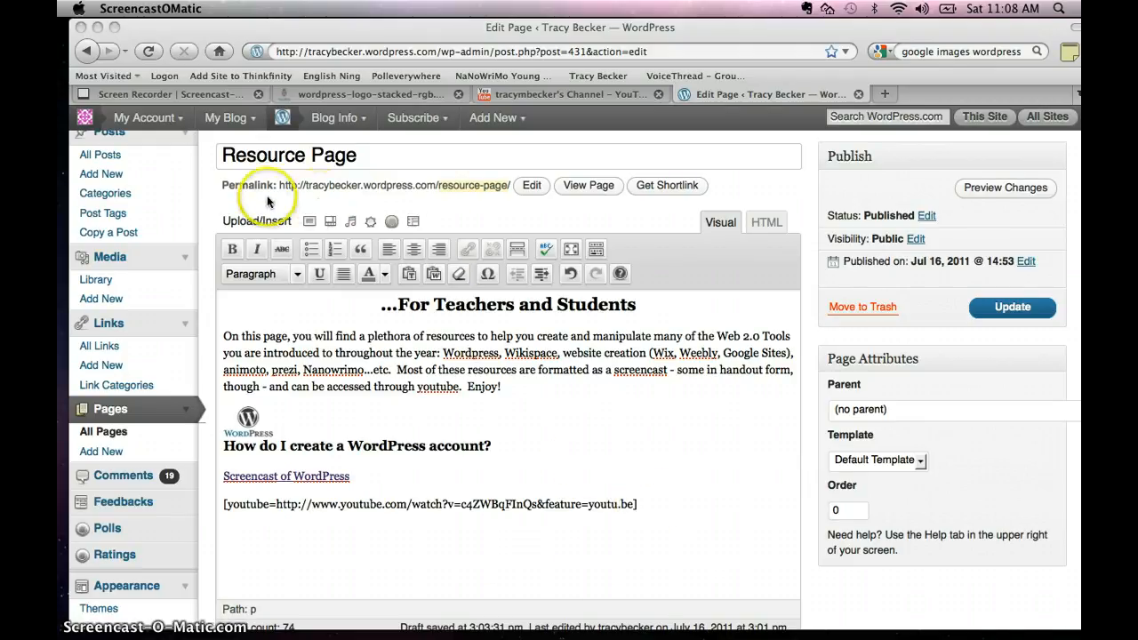
scroll(334, 191, "up", 2)
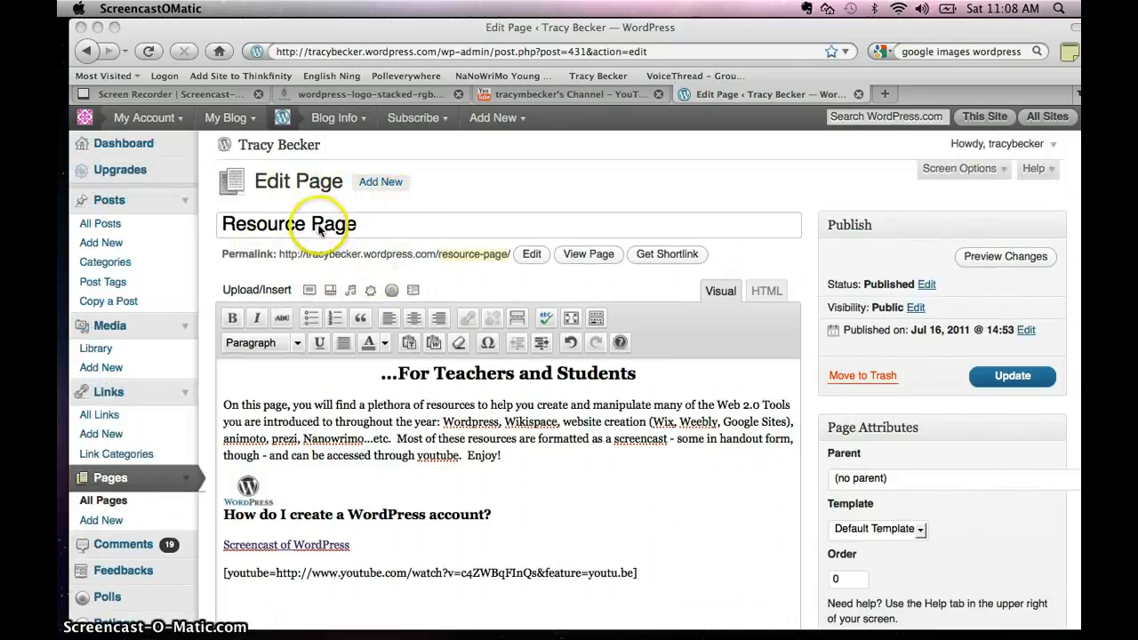
left_click(580, 256)
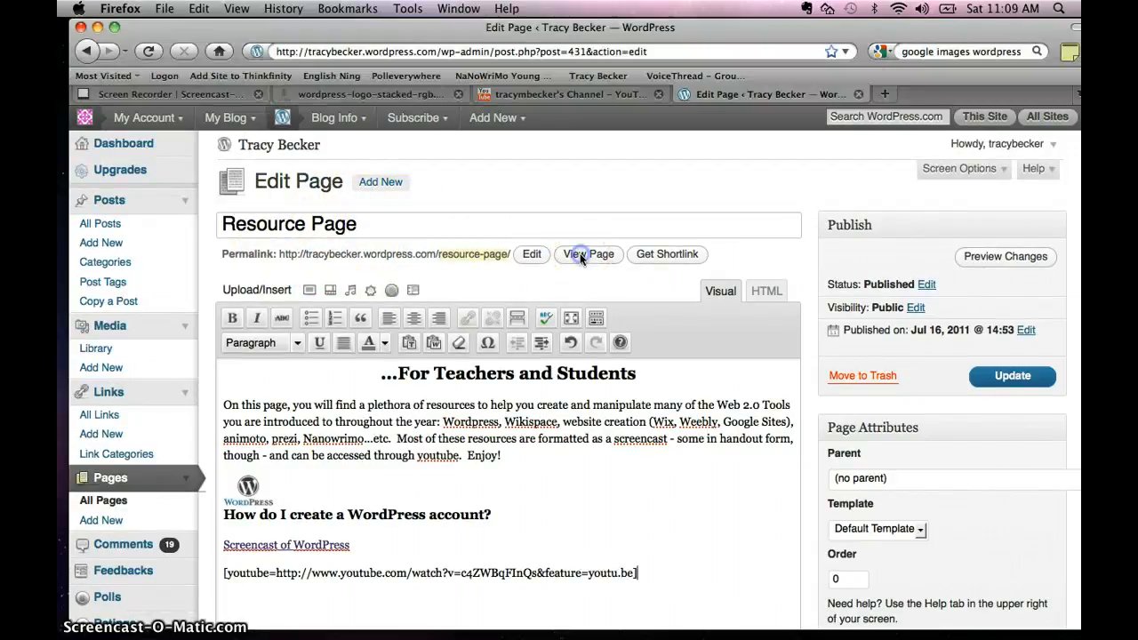
left_click(579, 255)
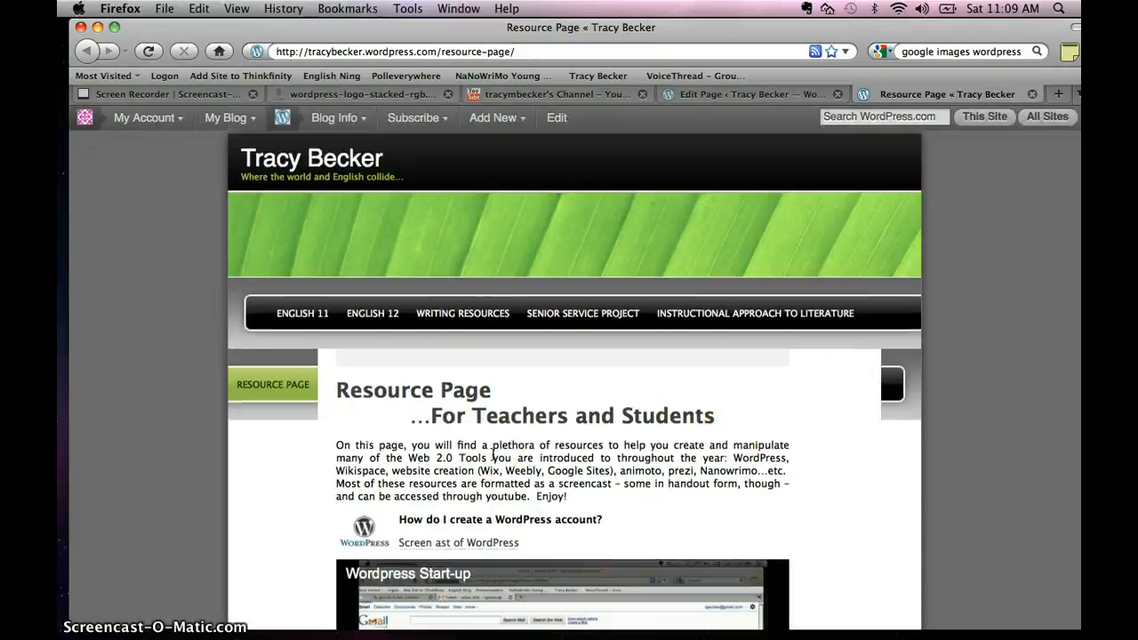
scroll(493, 455, "down", 1)
scroll(494, 456, "down", 5)
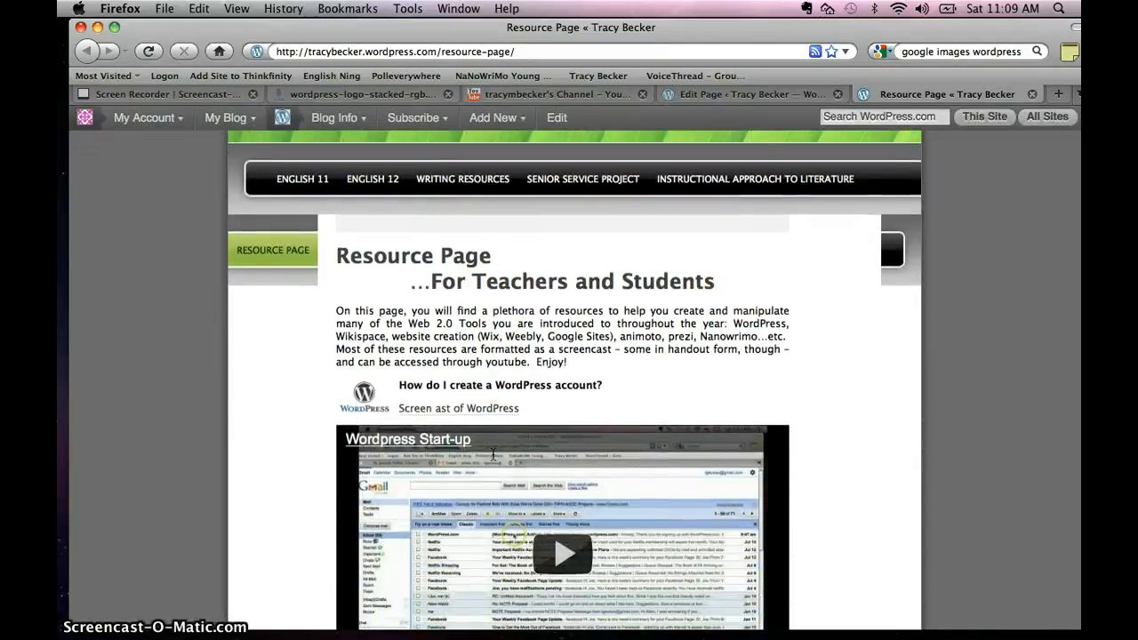
scroll(493, 456, "down", 1)
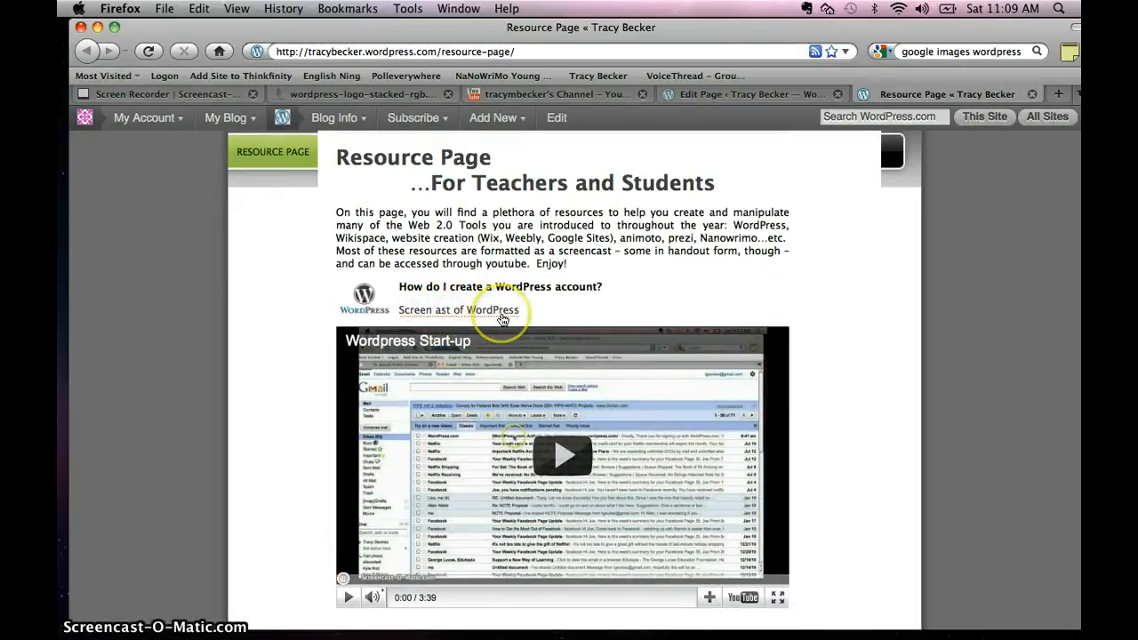
Follow the "Screencast of WordPress" link, pause the YouTube video, and close its page
left_click(445, 313)
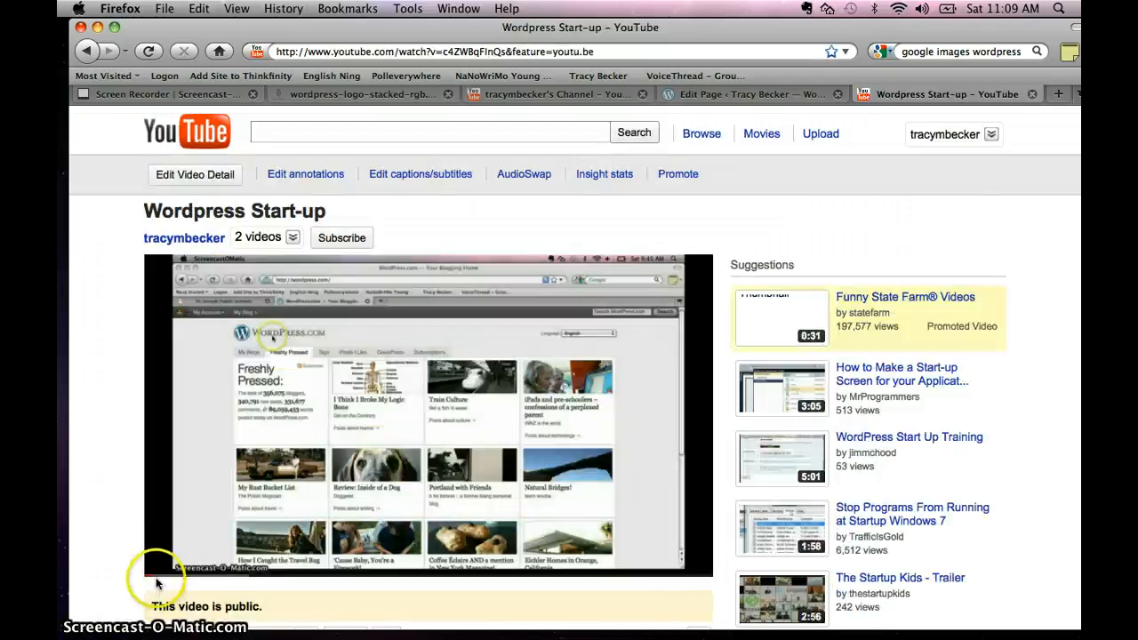
left_click(170, 567)
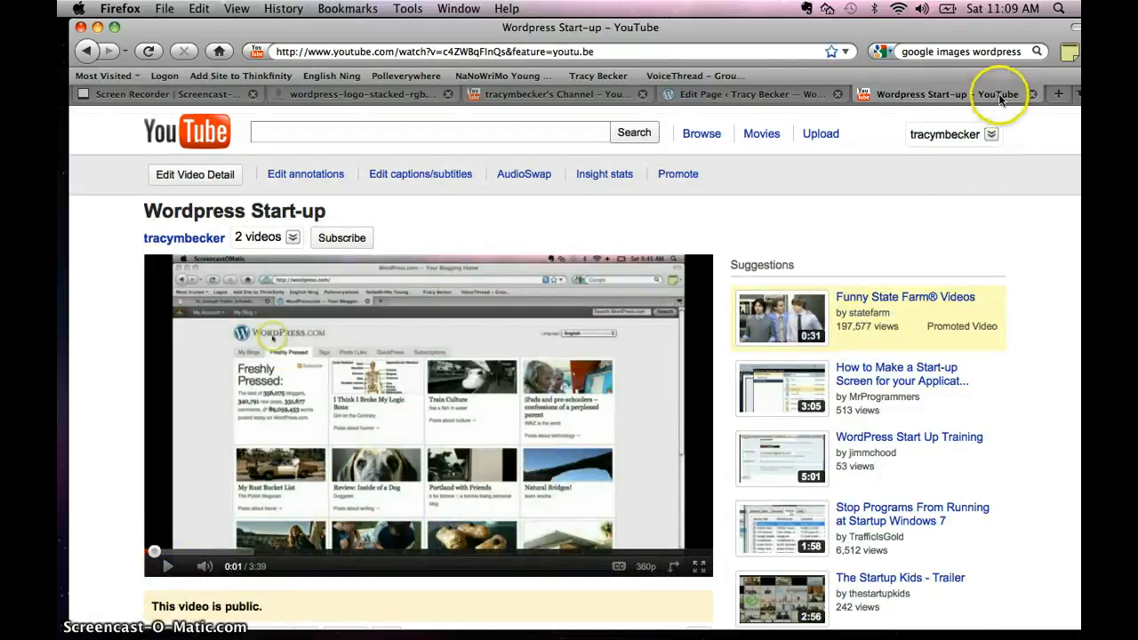
left_click(1031, 94)
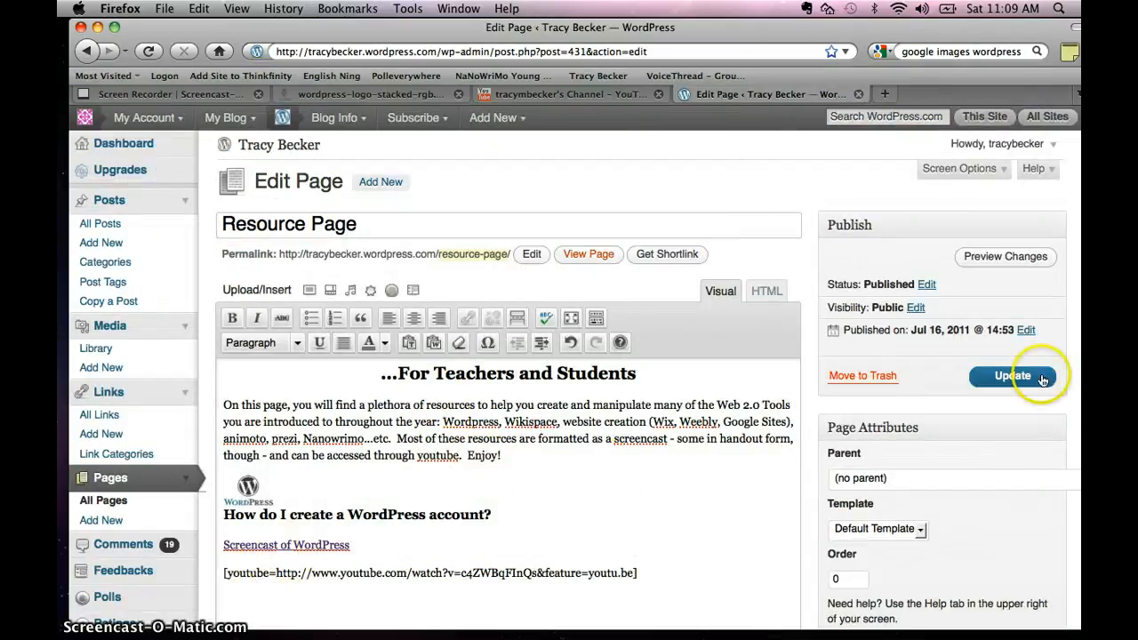
Update the Resource Page and review its published version down to the embedded video
left_click(1013, 375)
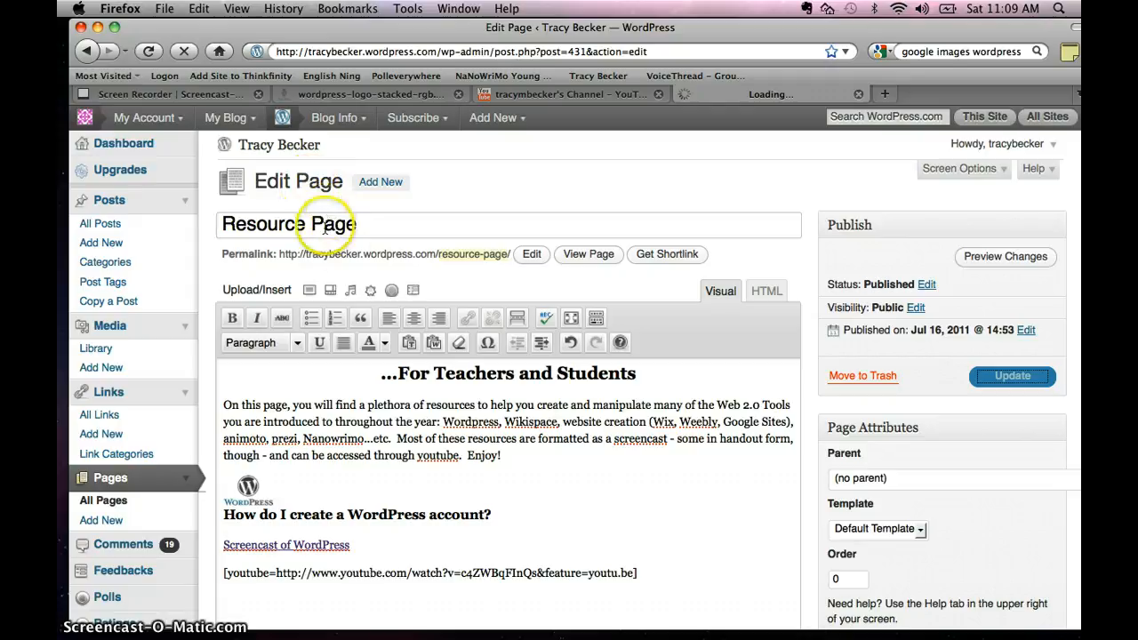
left_click(604, 259)
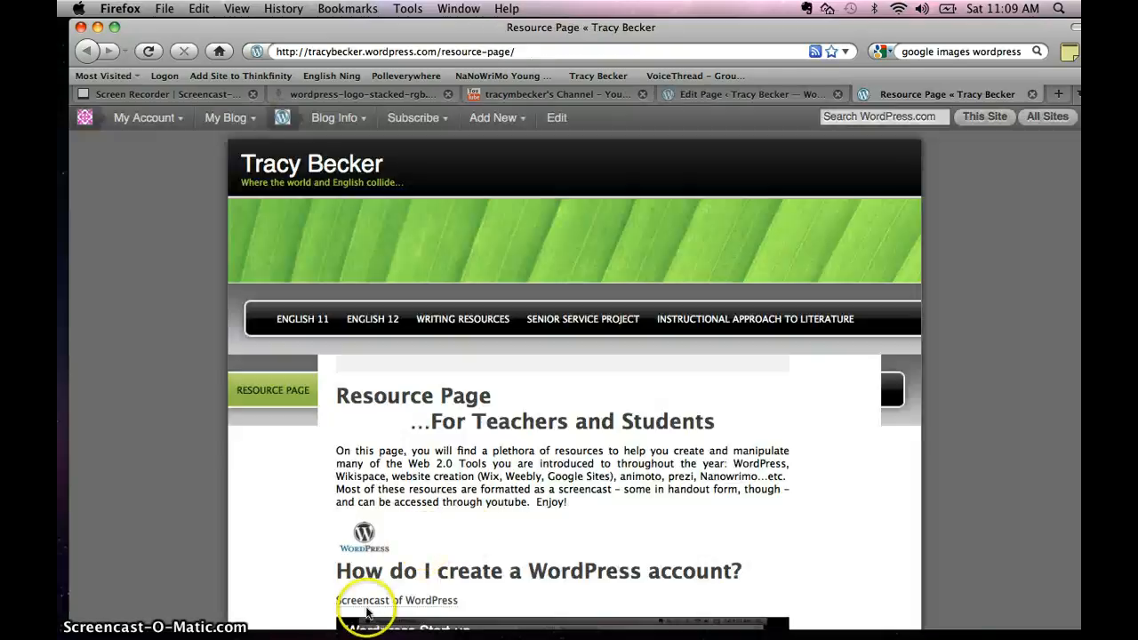
scroll(467, 529, "down", 5)
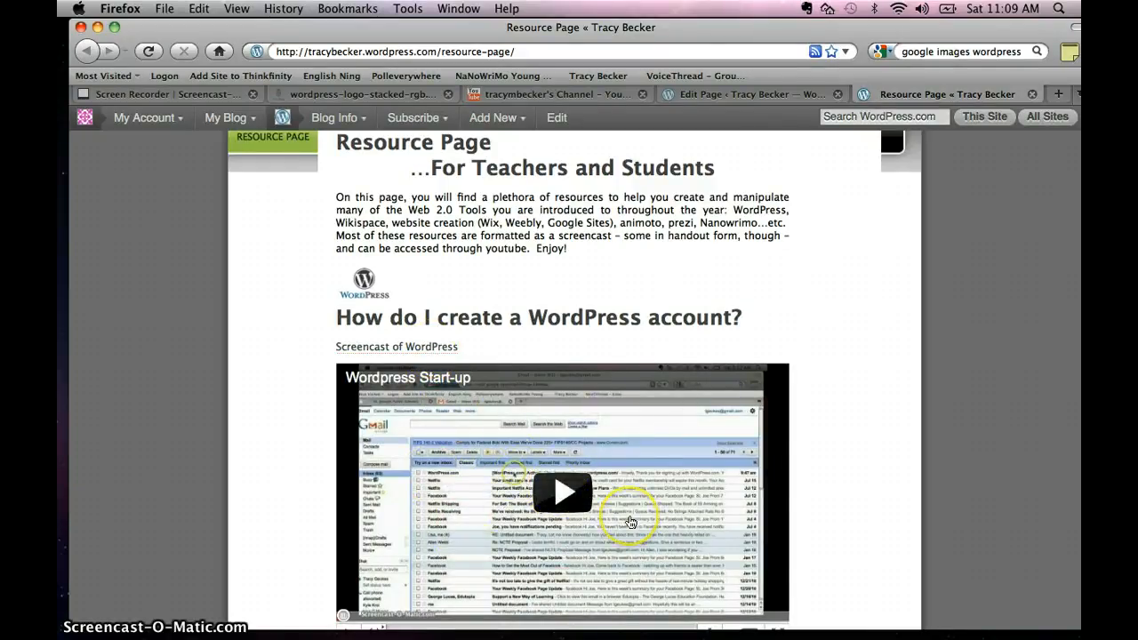
scroll(630, 521, "up", 3)
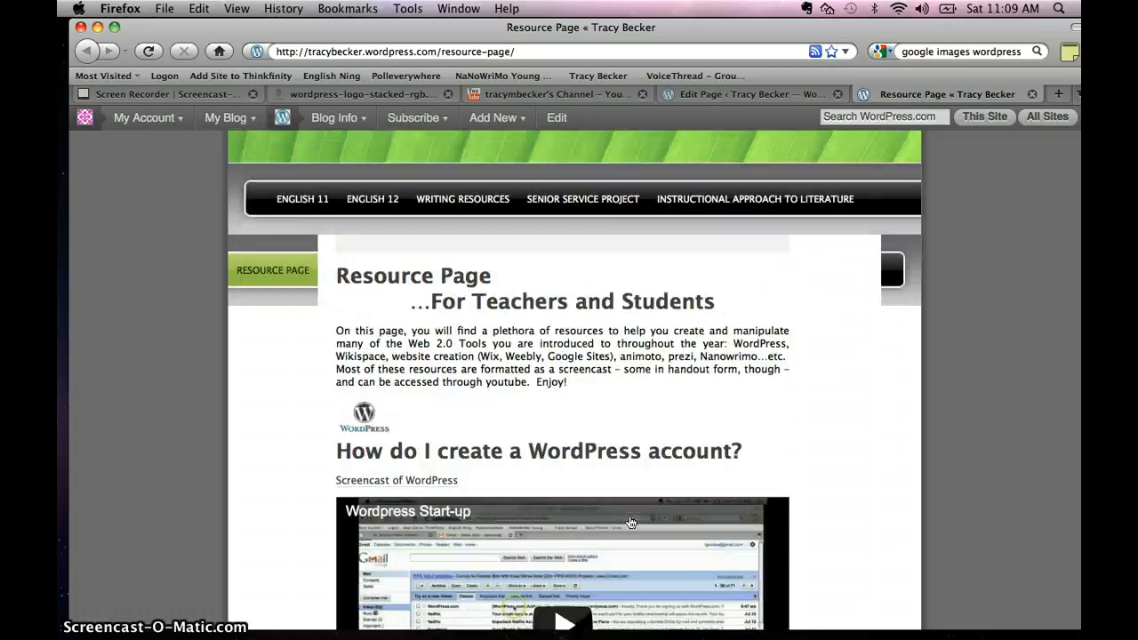
scroll(629, 521, "down", 5)
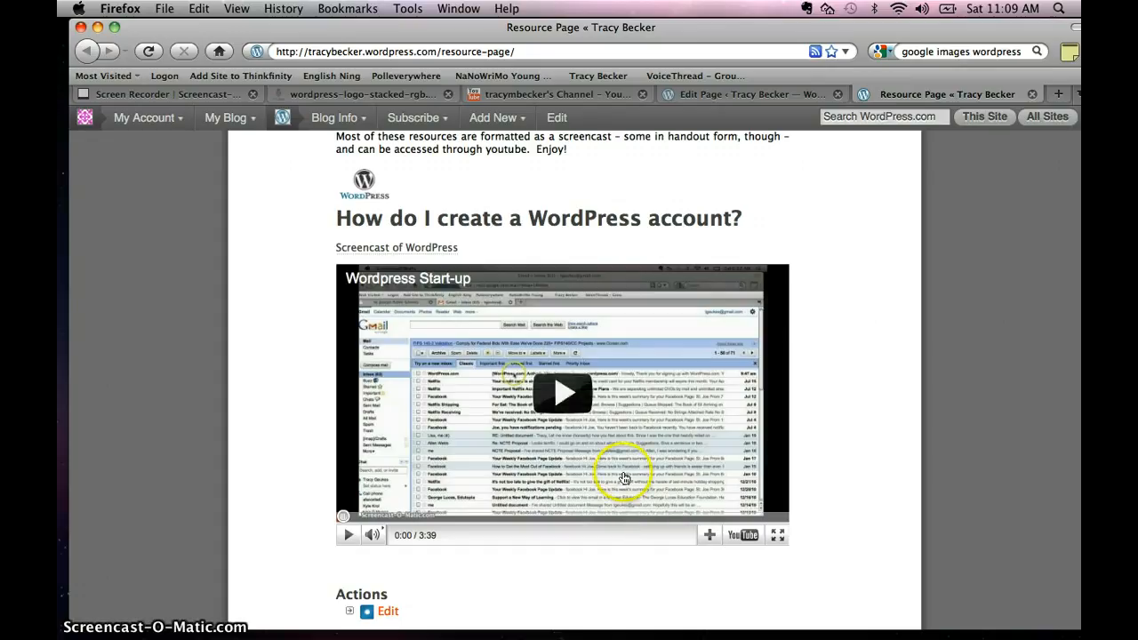
scroll(623, 480, "up", 2)
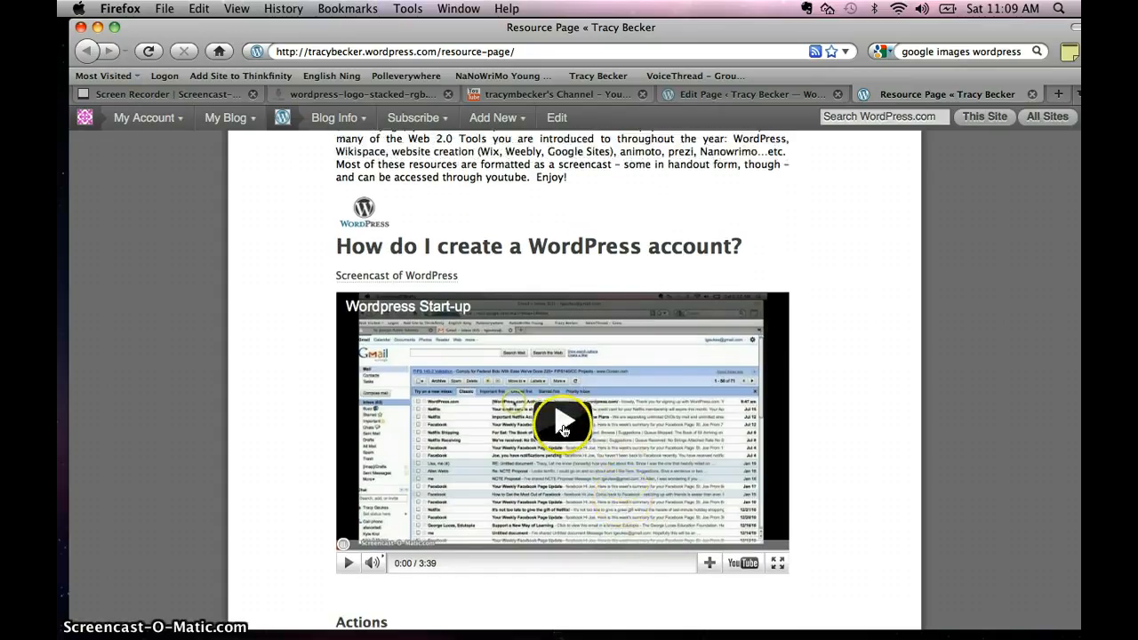
Show the embedded Wordpress Start-up video in full screen, exit full screen, and look over the surrounding page
left_click(778, 567)
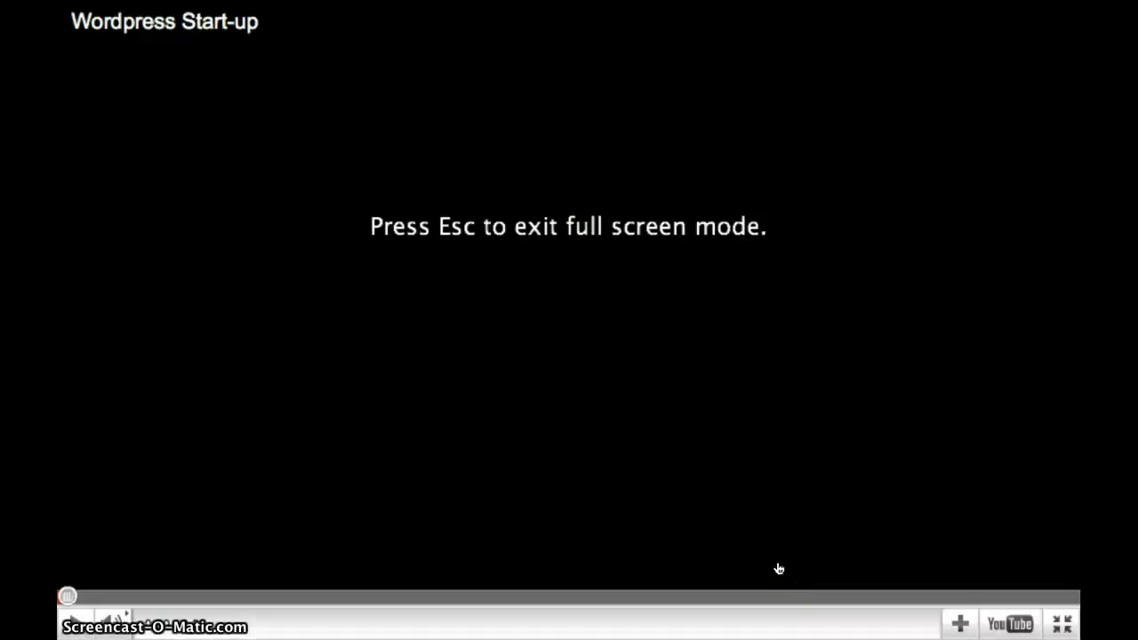
left_click(1062, 622)
scroll(637, 488, "down", 3)
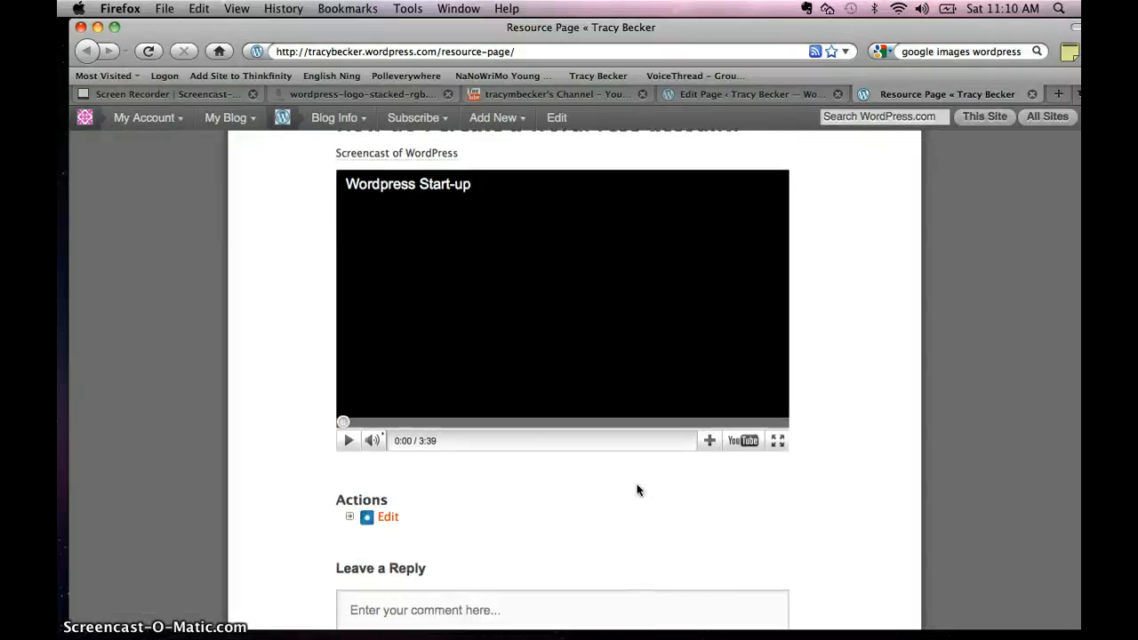
scroll(636, 489, "up", 3)
scroll(636, 490, "down", 1)
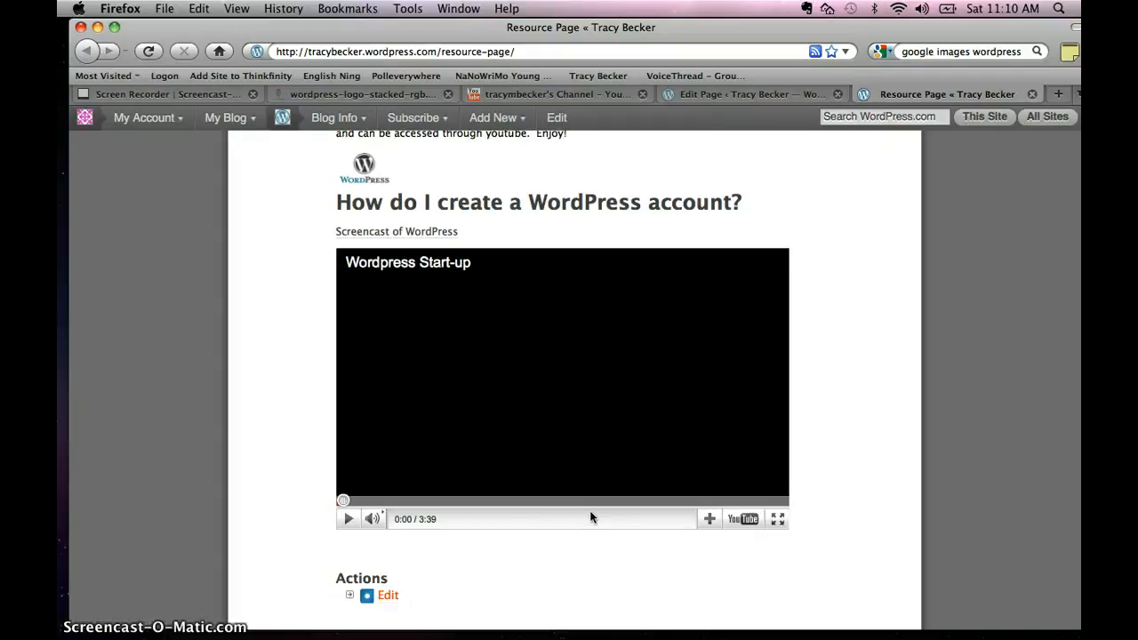
scroll(590, 517, "up", 3)
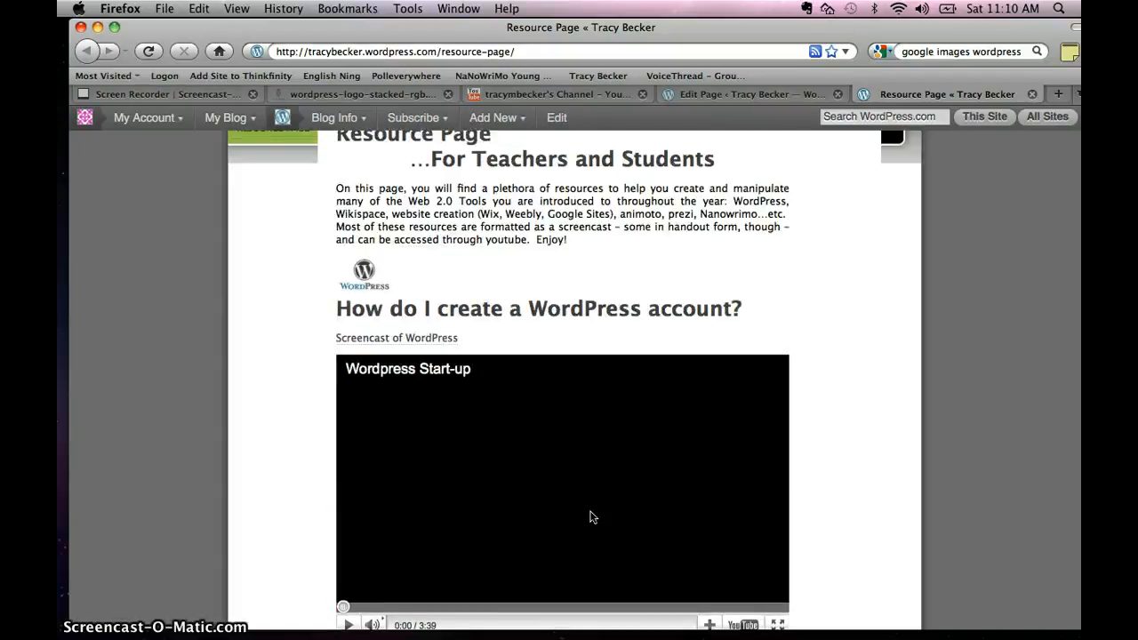
scroll(593, 517, "down", 3)
Open the Resource Page for editing and start a new paragraph below the YouTube shortcode
left_click(389, 575)
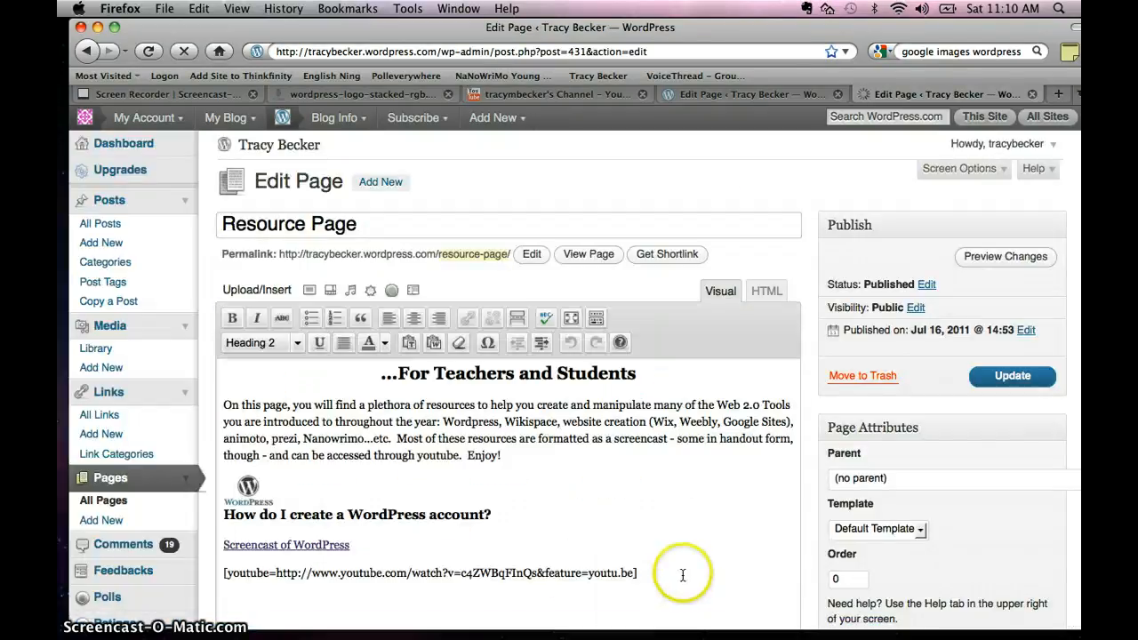
scroll(603, 504, "down", 3)
left_click(662, 476)
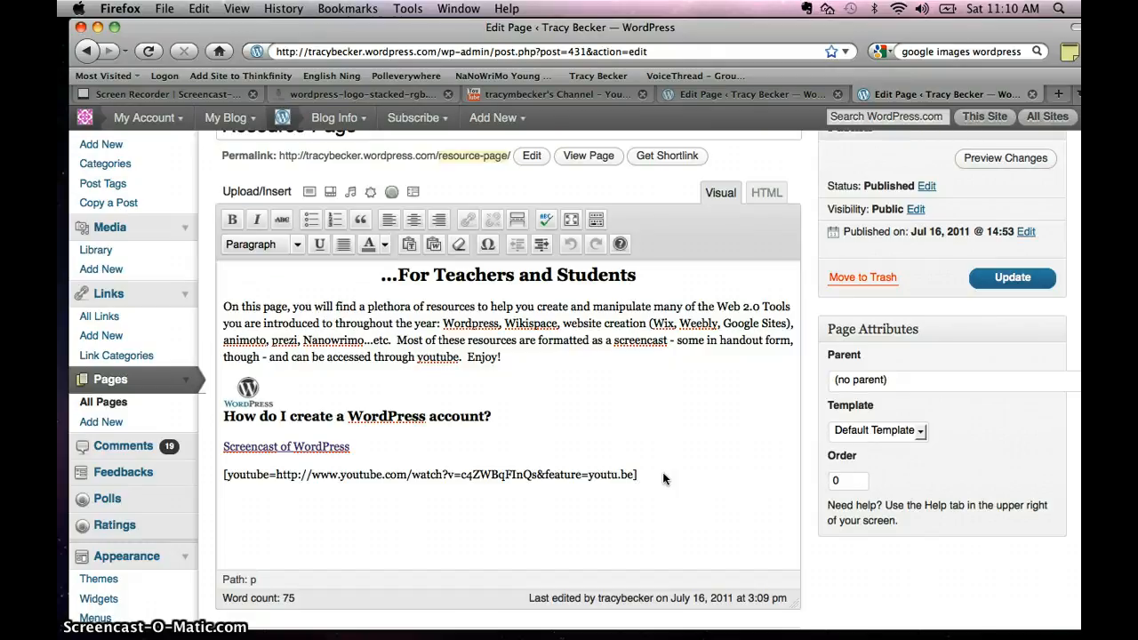
left_click(662, 477)
key("Return")
left_click(501, 521)
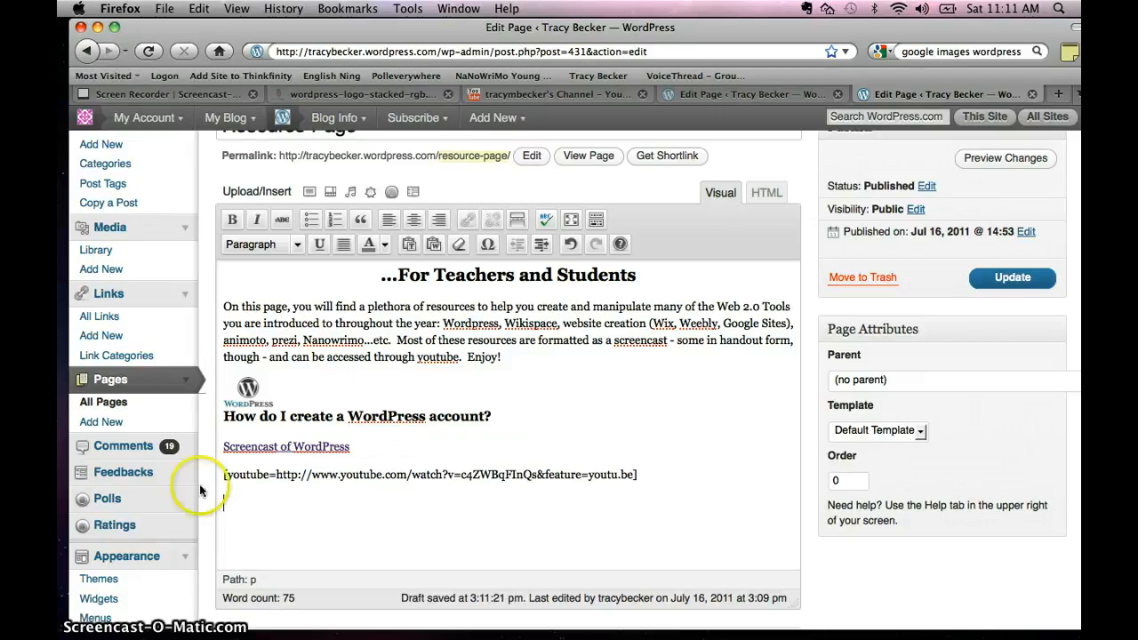
left_click(266, 514)
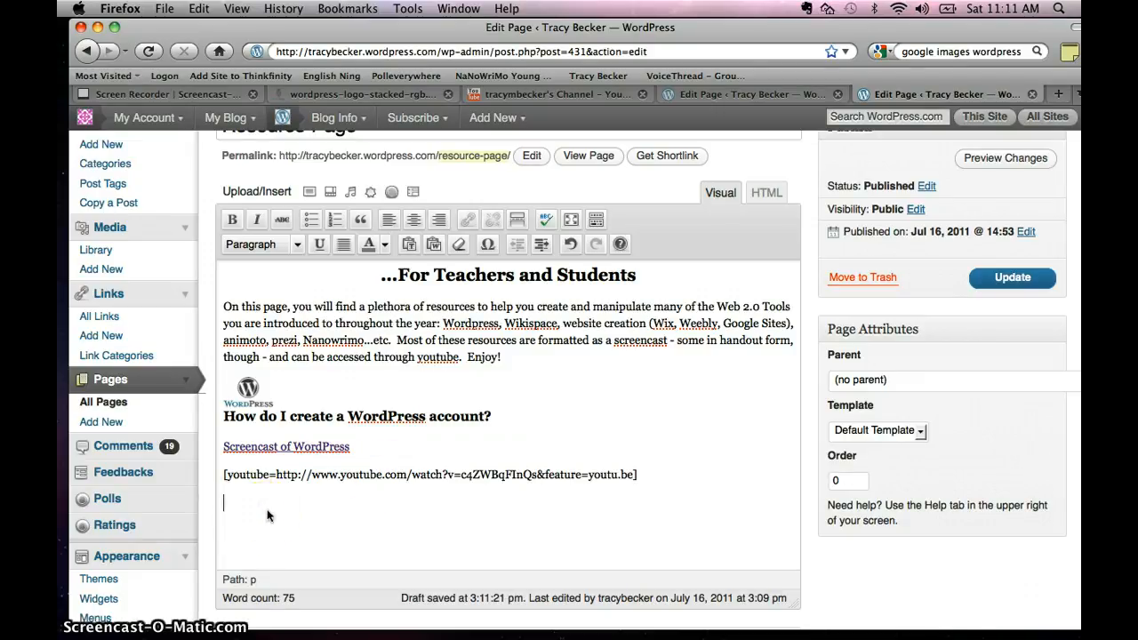
left_click(298, 495)
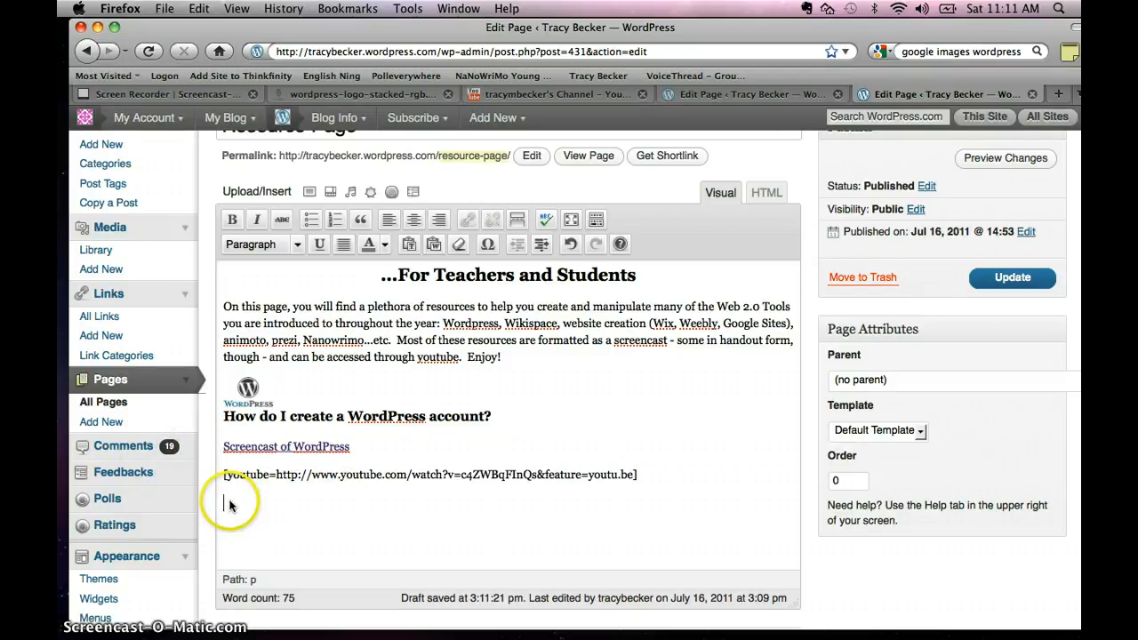
left_click(547, 512)
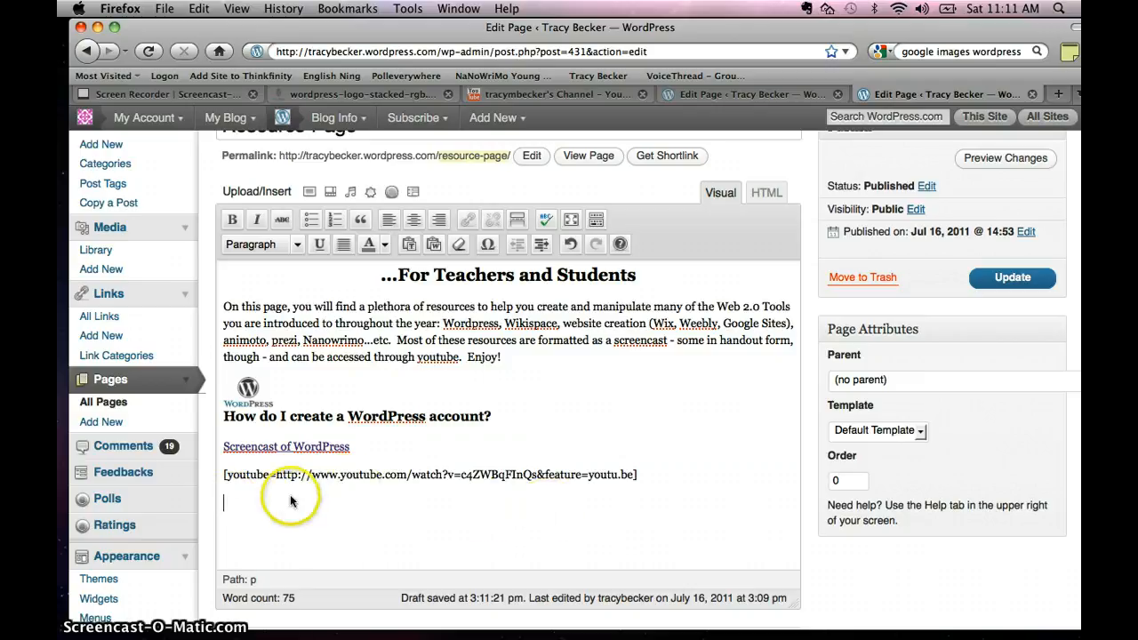
Enter the line "The Bones of Your Blog" in the empty paragraph below the YouTube shortcode
scroll(571, 315, "up", 5)
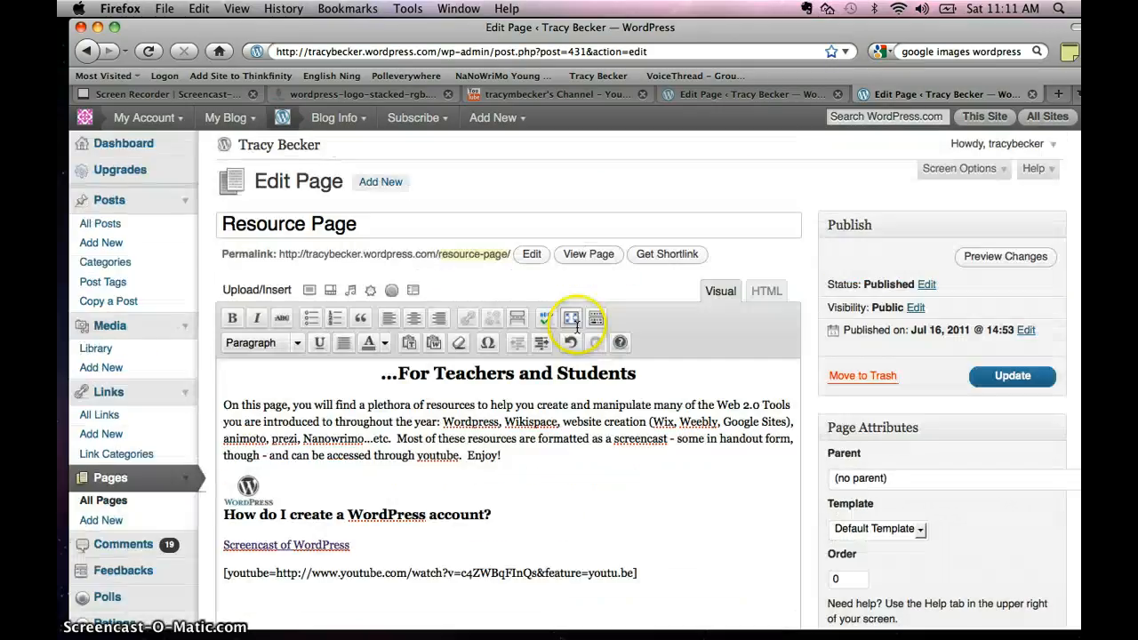
scroll(407, 193, "down", 1)
scroll(407, 193, "down", 3)
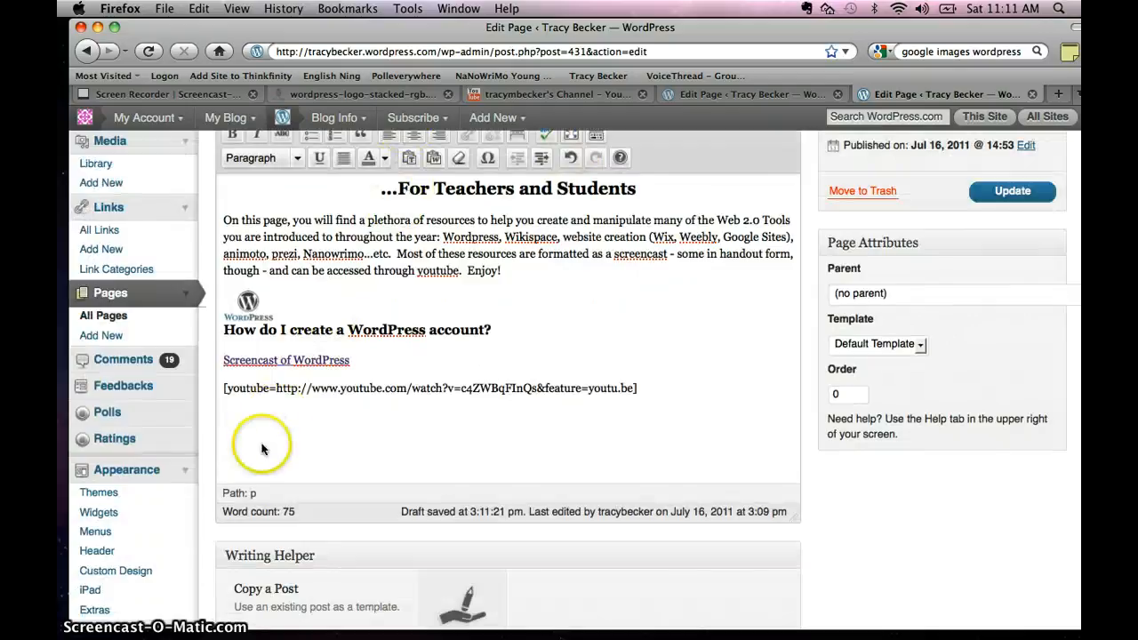
left_click(239, 425)
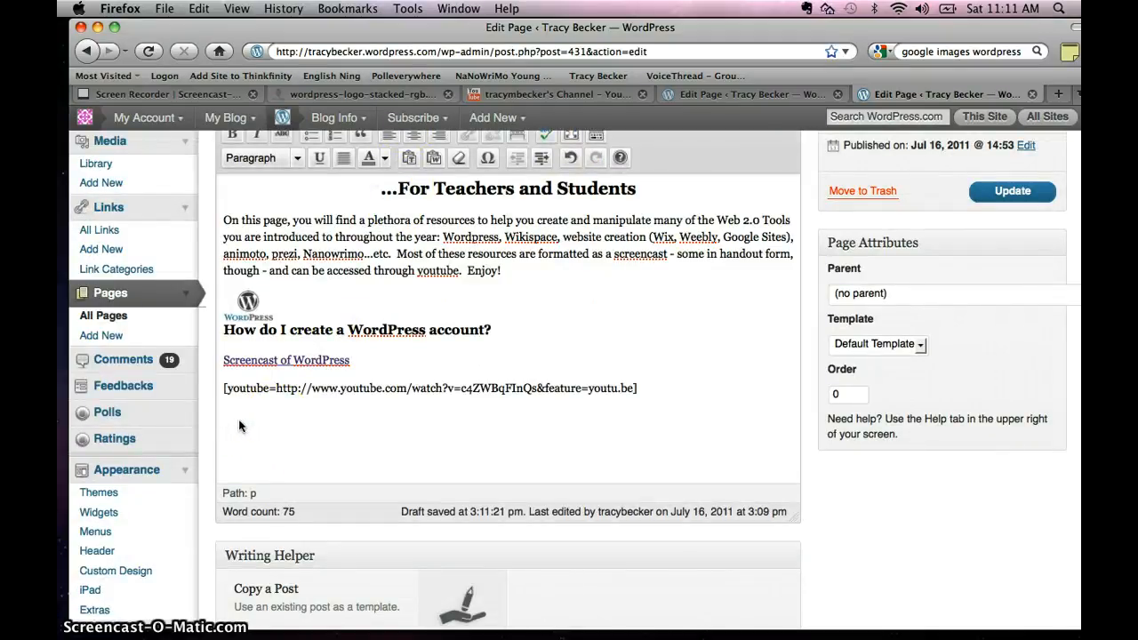
type("The bones of your Blog")
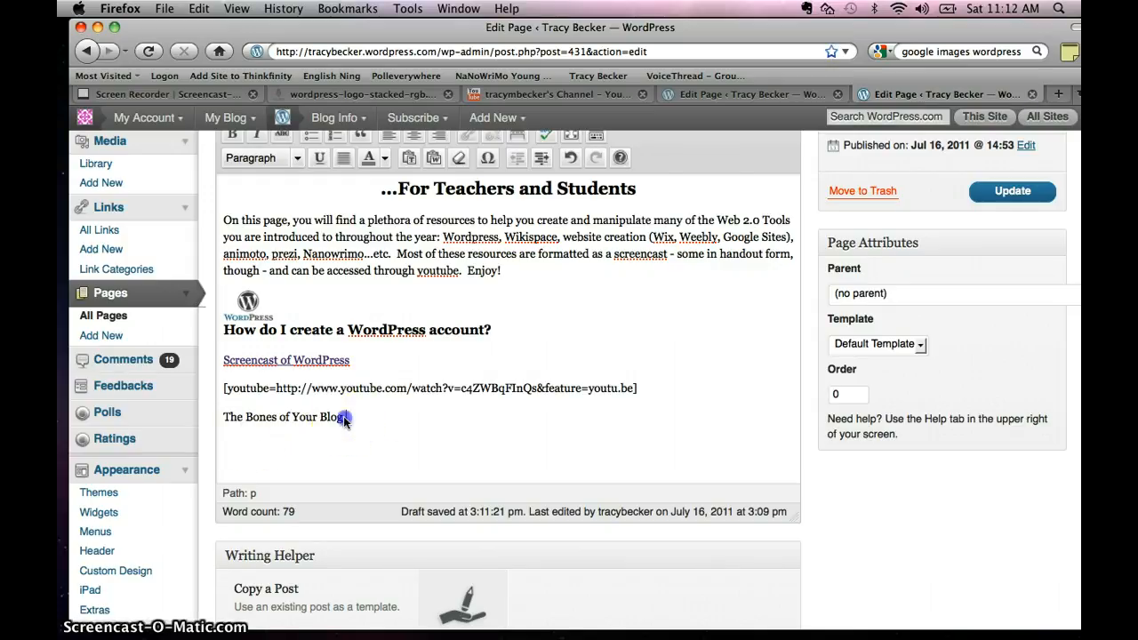
Make the line "The Bones of Your Blog" bold and start a new paragraph beneath it
left_click_drag(344, 416, 224, 419)
mouse_move(226, 118)
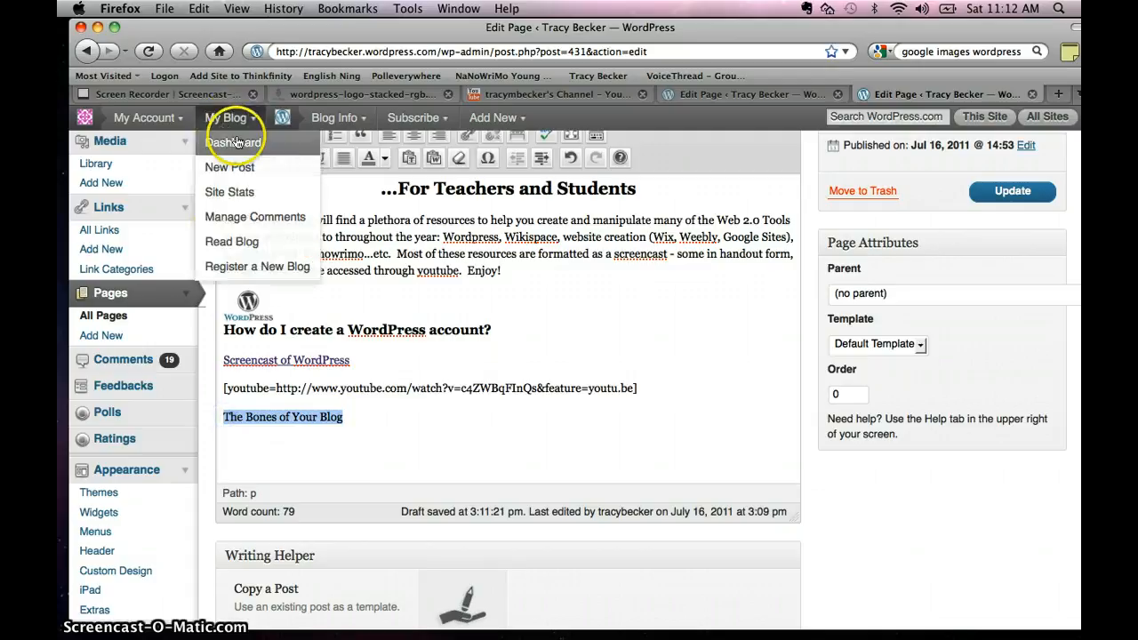
scroll(306, 192, "up", 5)
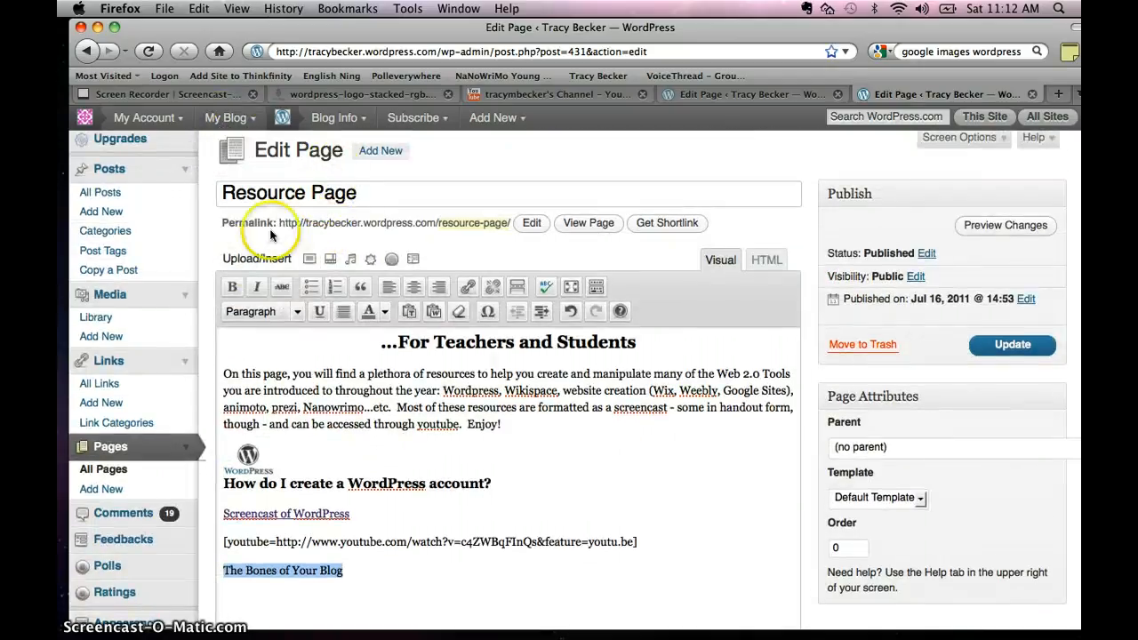
left_click(230, 289)
left_click(380, 574)
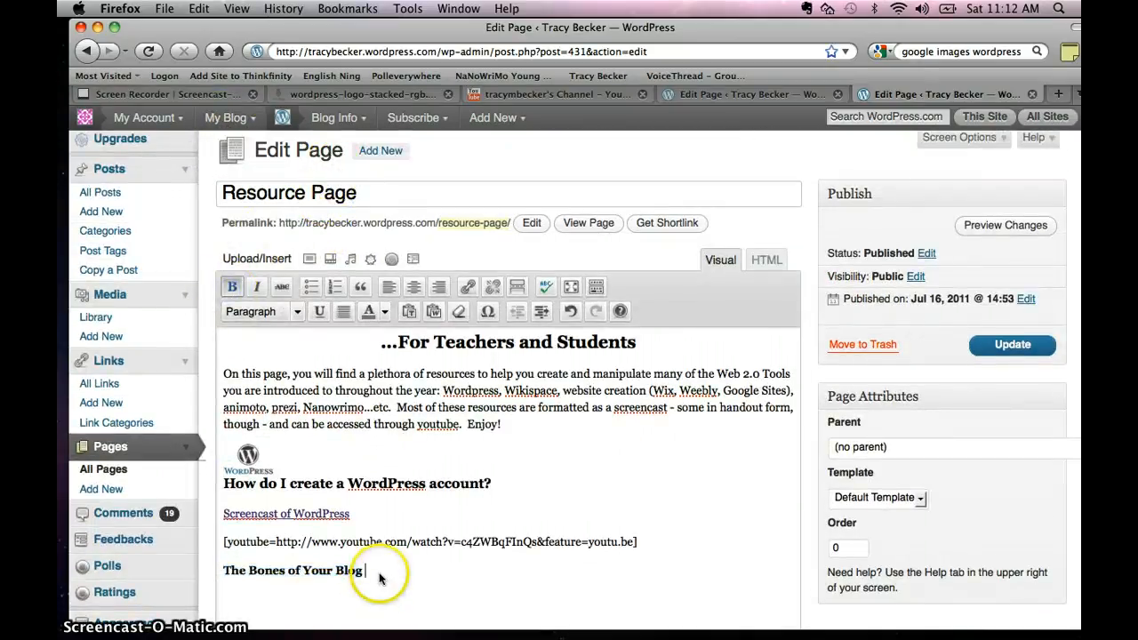
key("Return")
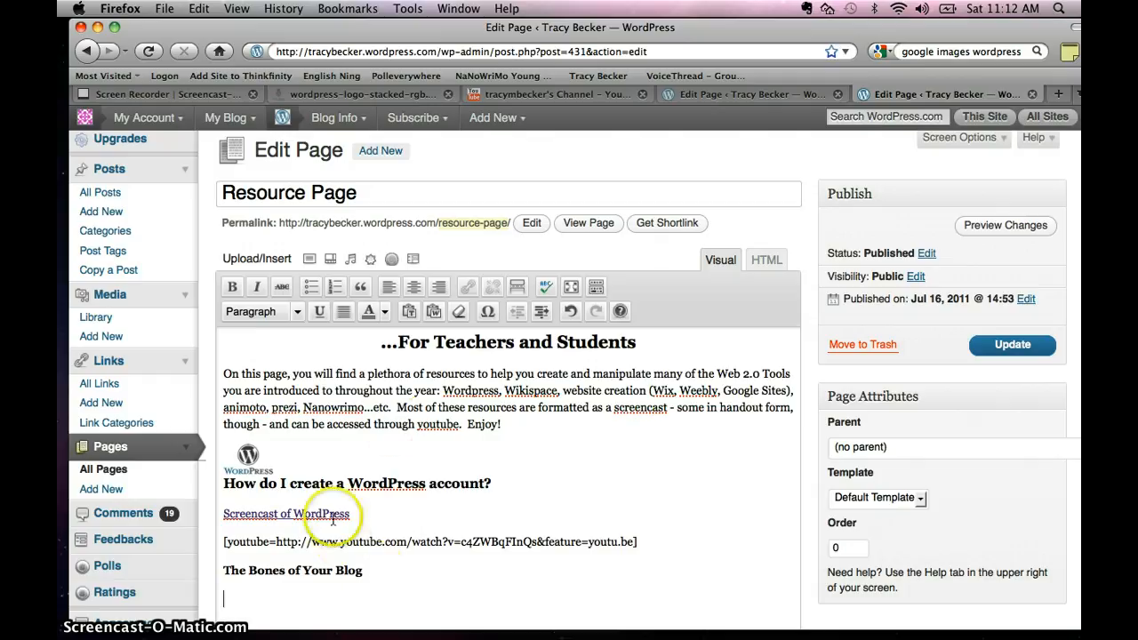
Open the Add Media form for adding a file from a URL to the empty paragraph
left_click(371, 260)
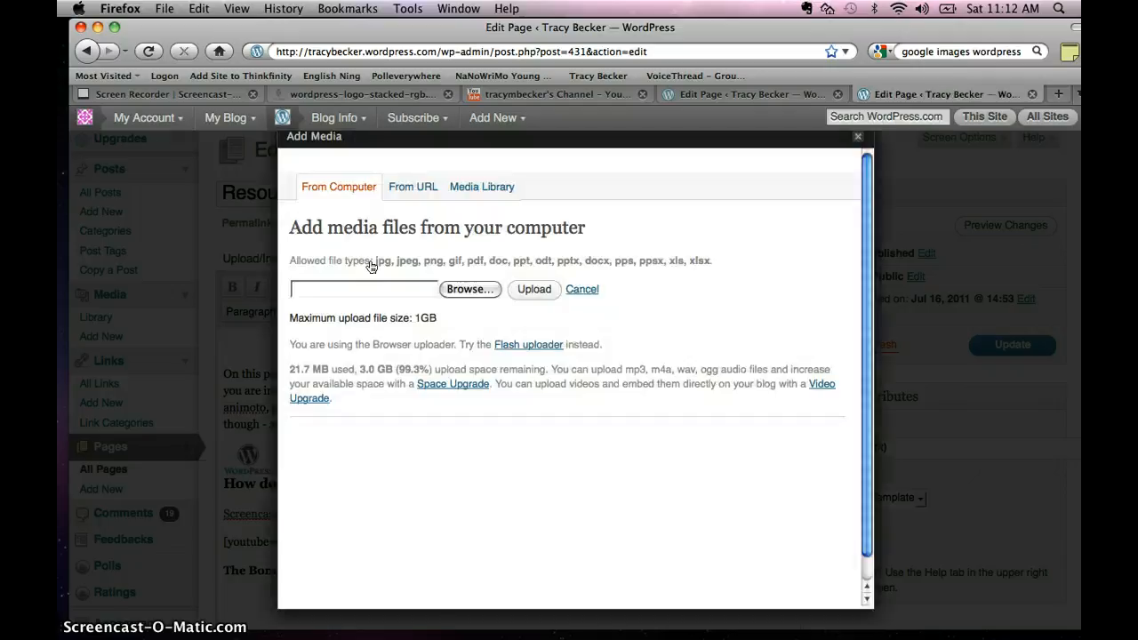
left_click(412, 191)
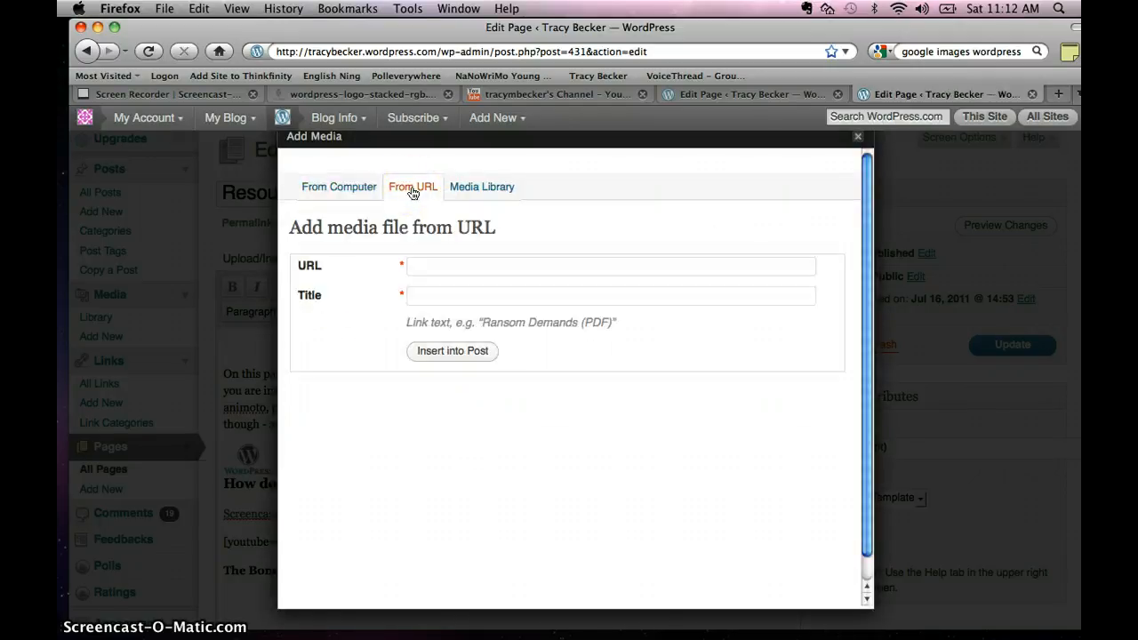
left_click(434, 266)
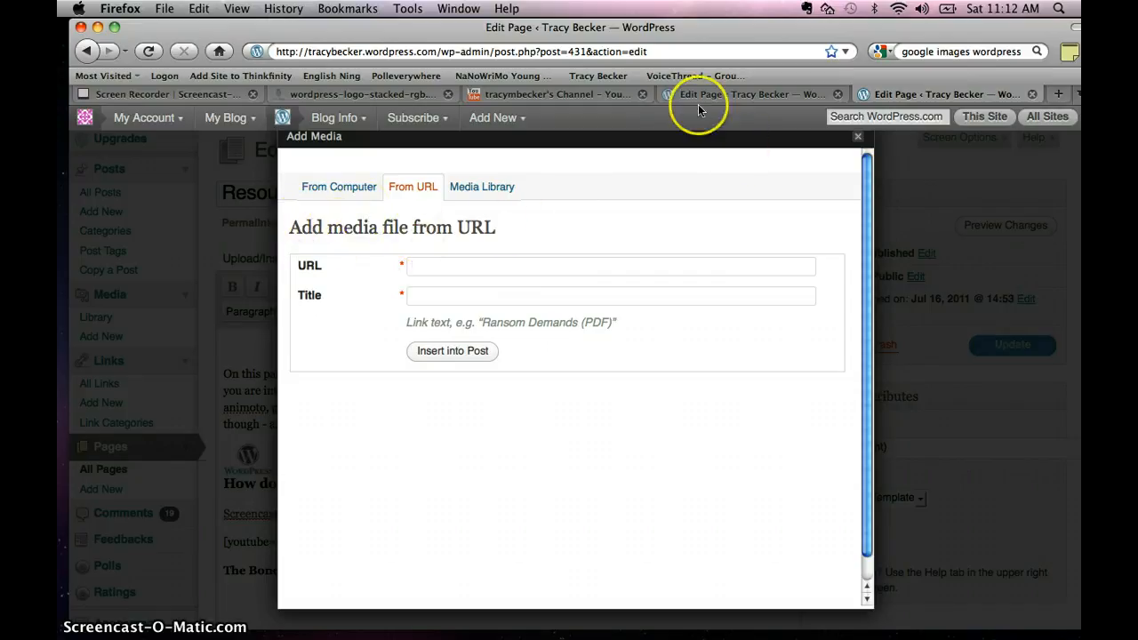
Switch to the YouTube channel page showing "The Bones of the Blog" and copy its web address
left_click(593, 96)
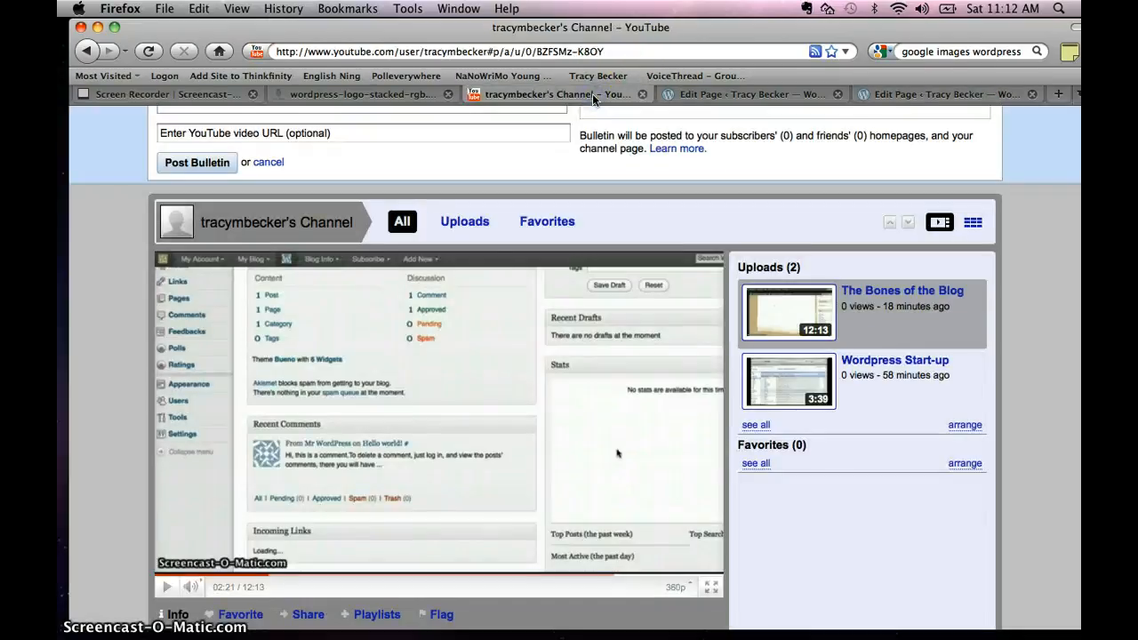
scroll(475, 246, "down", 4)
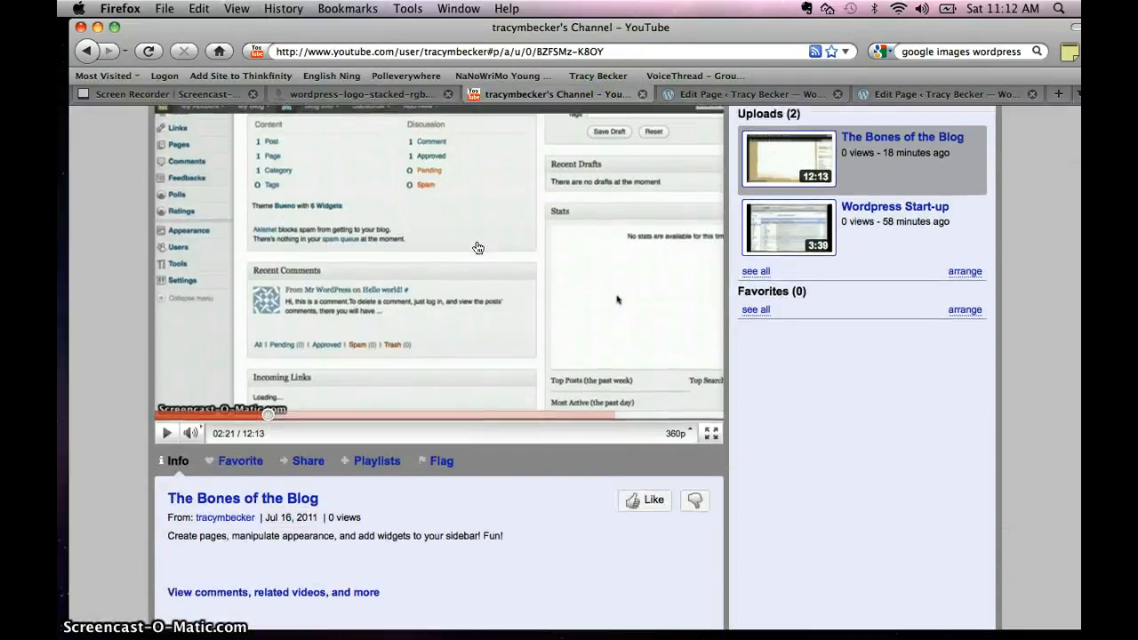
scroll(475, 246, "up", 8)
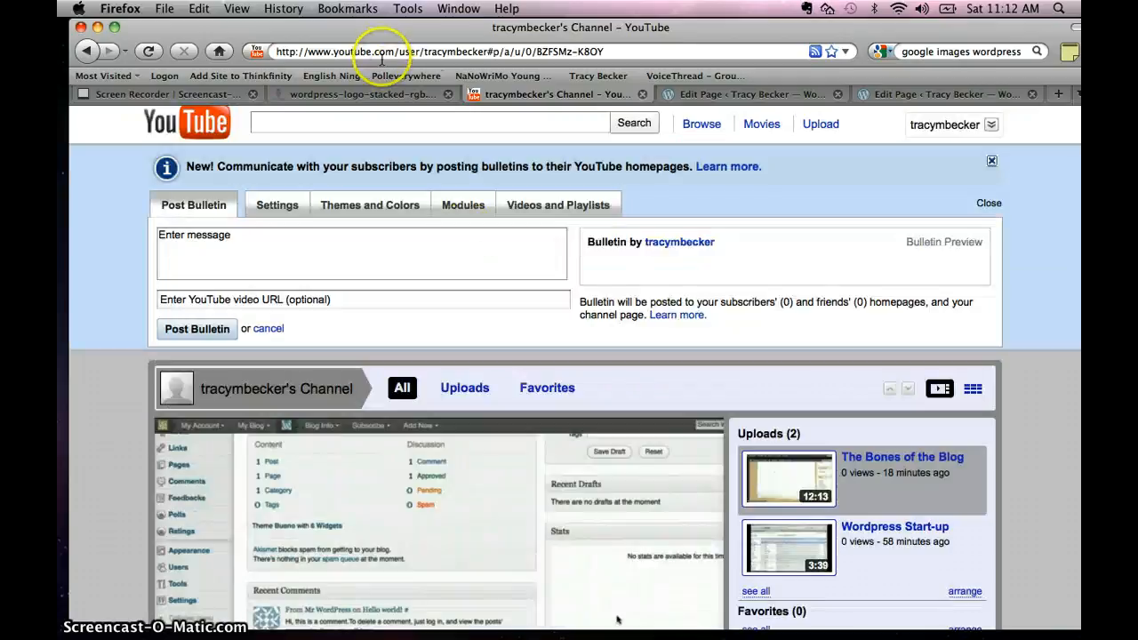
left_click(382, 52)
key("super+c")
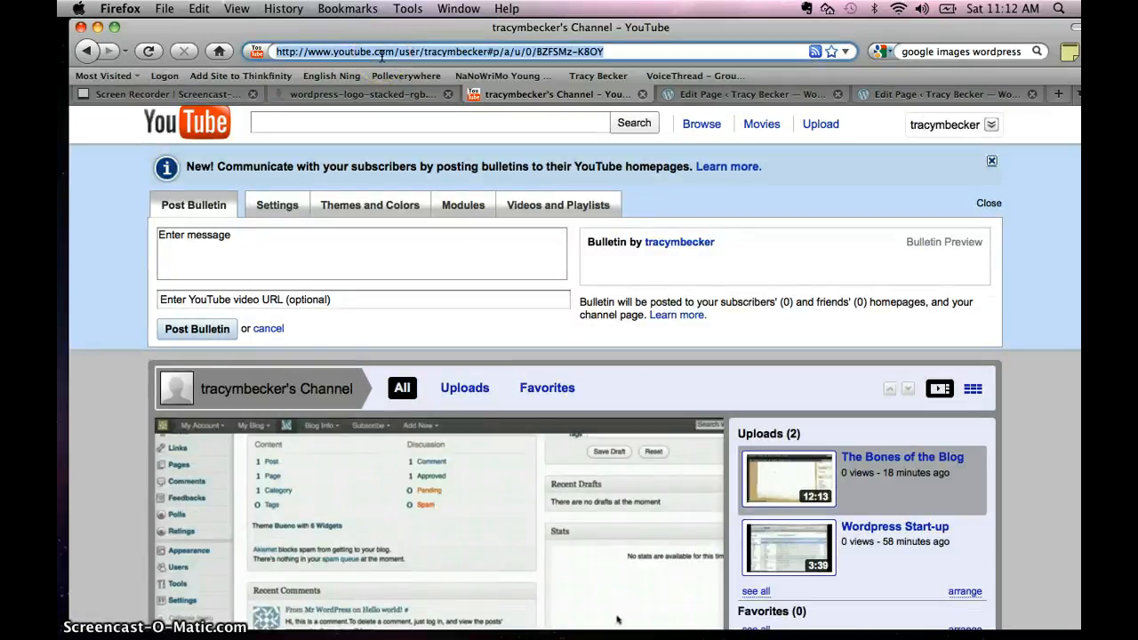
Insert a media link with the copied YouTube address and the title "The Bones of Your Blog" into the Resource Page
left_click(898, 96)
left_click(429, 271)
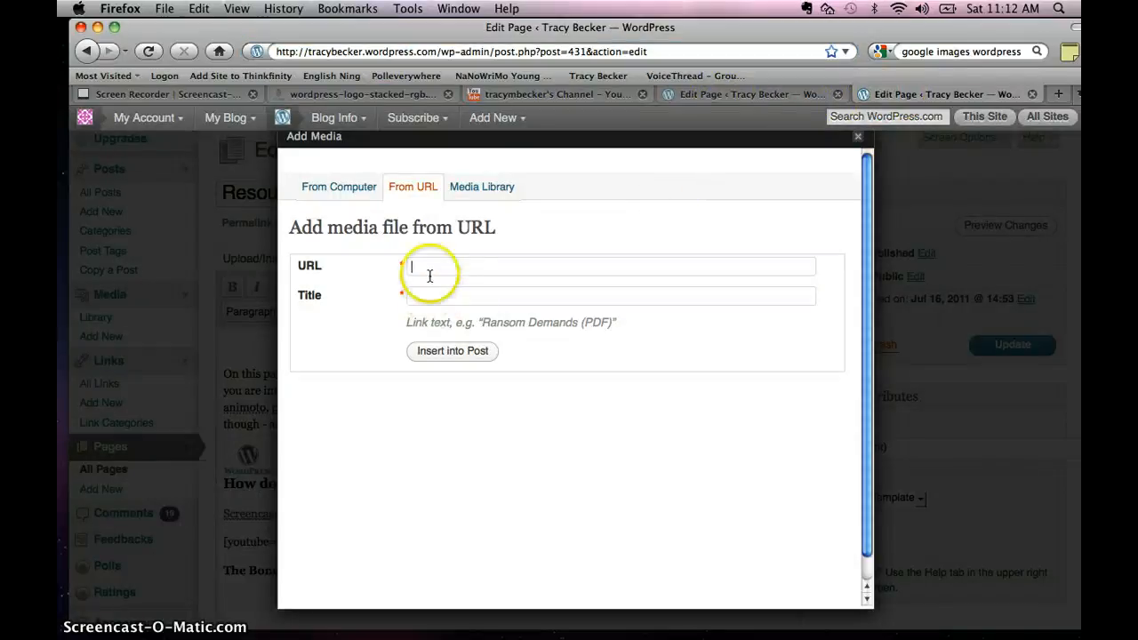
left_click(430, 275)
key("super+v")
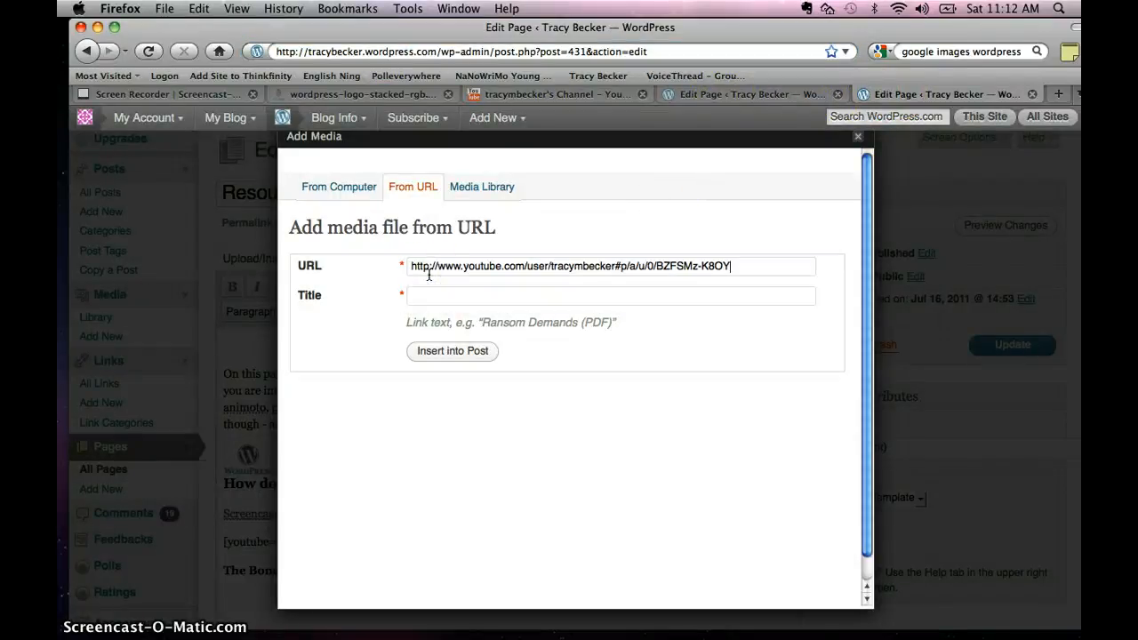
left_click(427, 300)
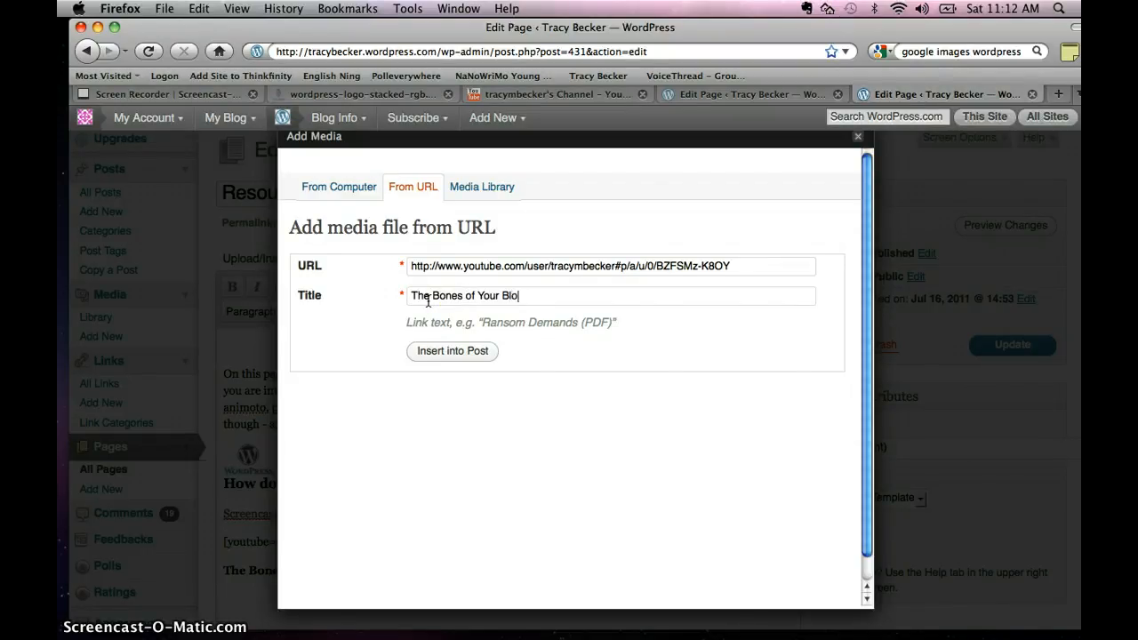
left_click(442, 352)
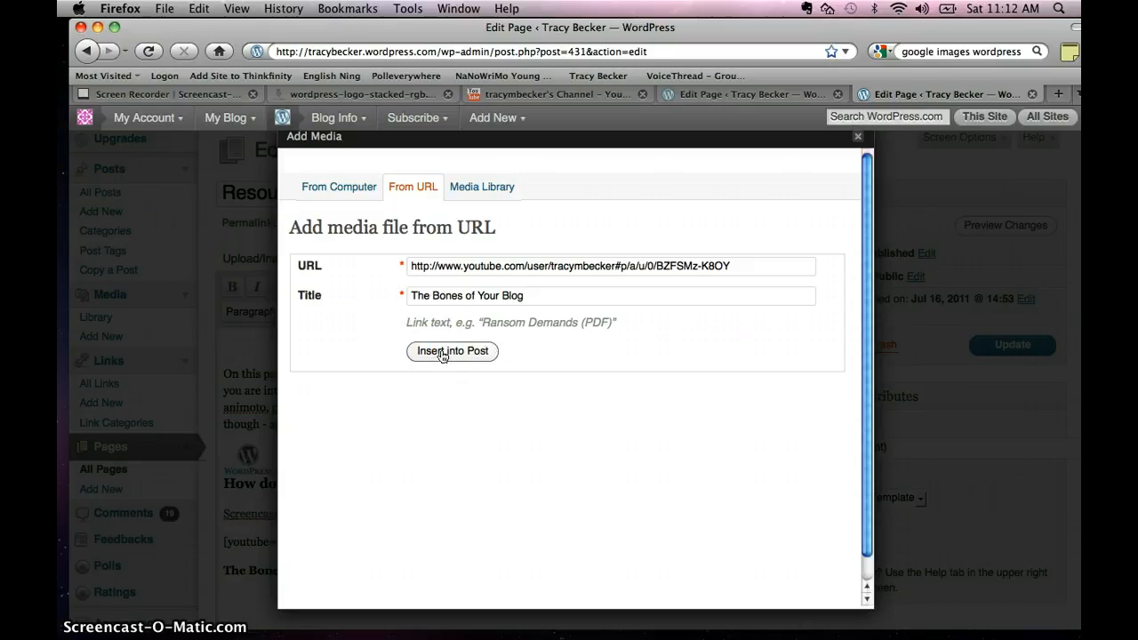
left_click(449, 351)
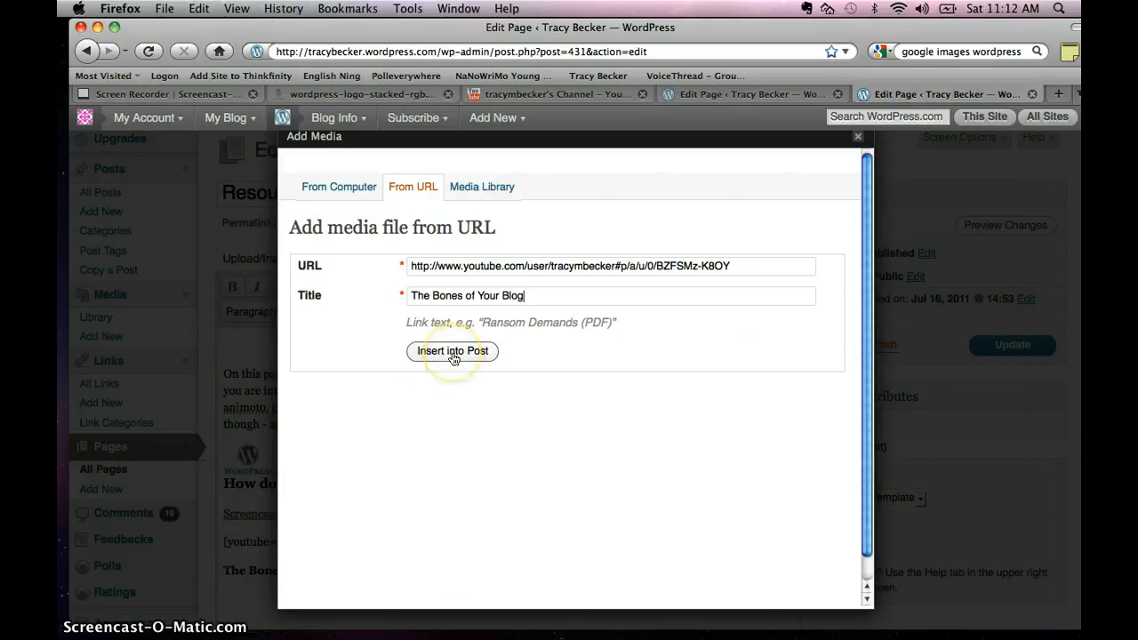
left_click(453, 352)
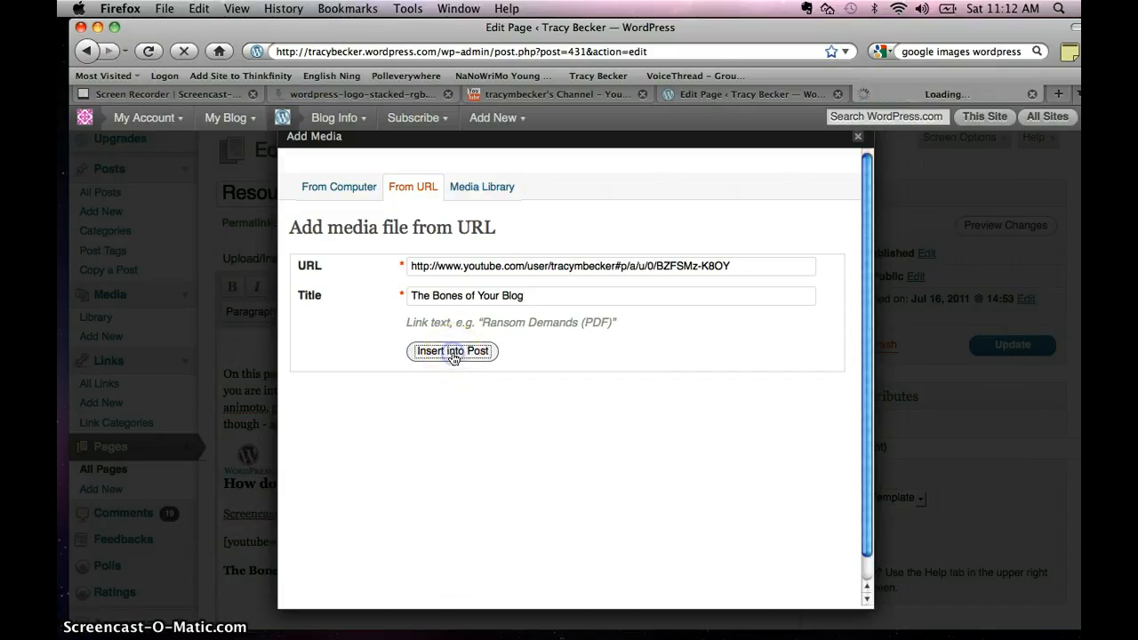
Start a new paragraph beneath the inserted "The Bones of Your Blog" link
scroll(431, 480, "down", 3)
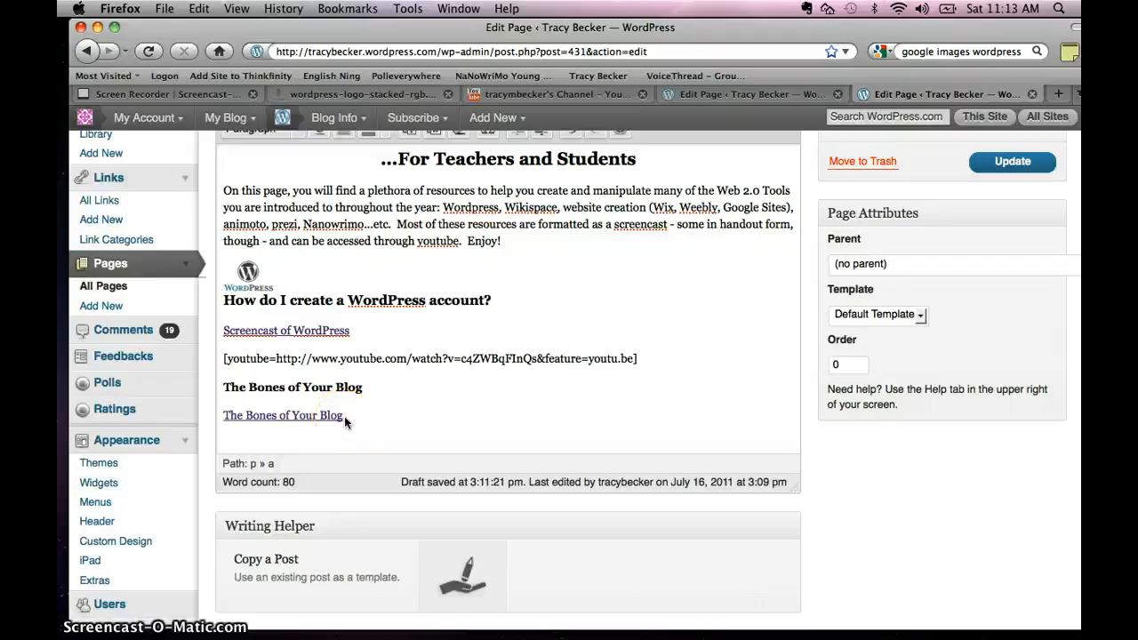
scroll(344, 416, "down", 1)
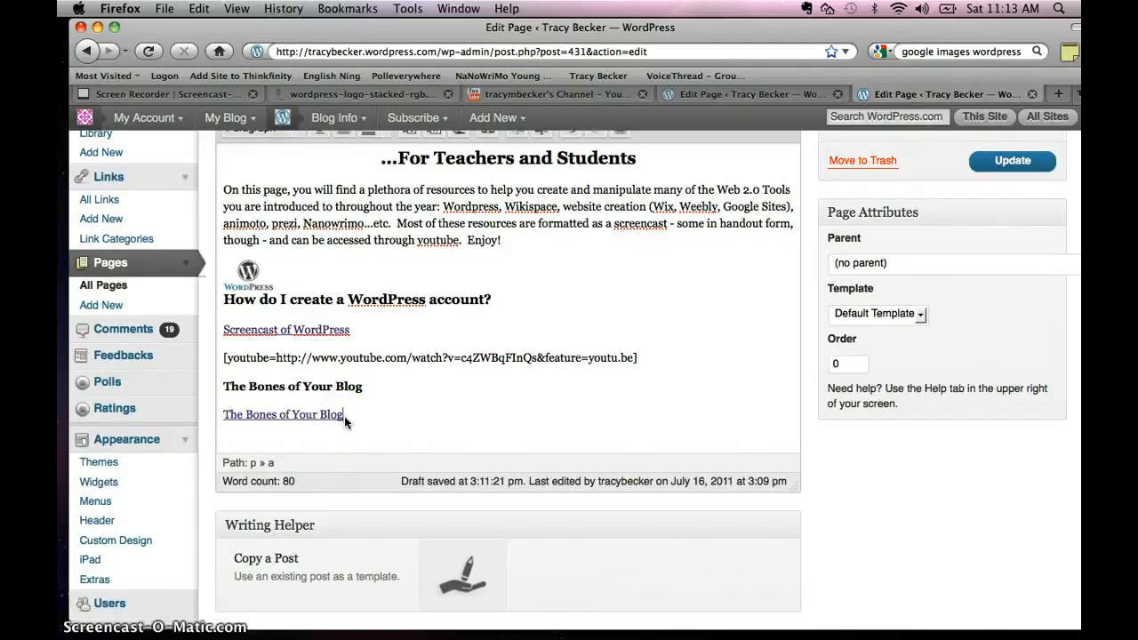
key("Return")
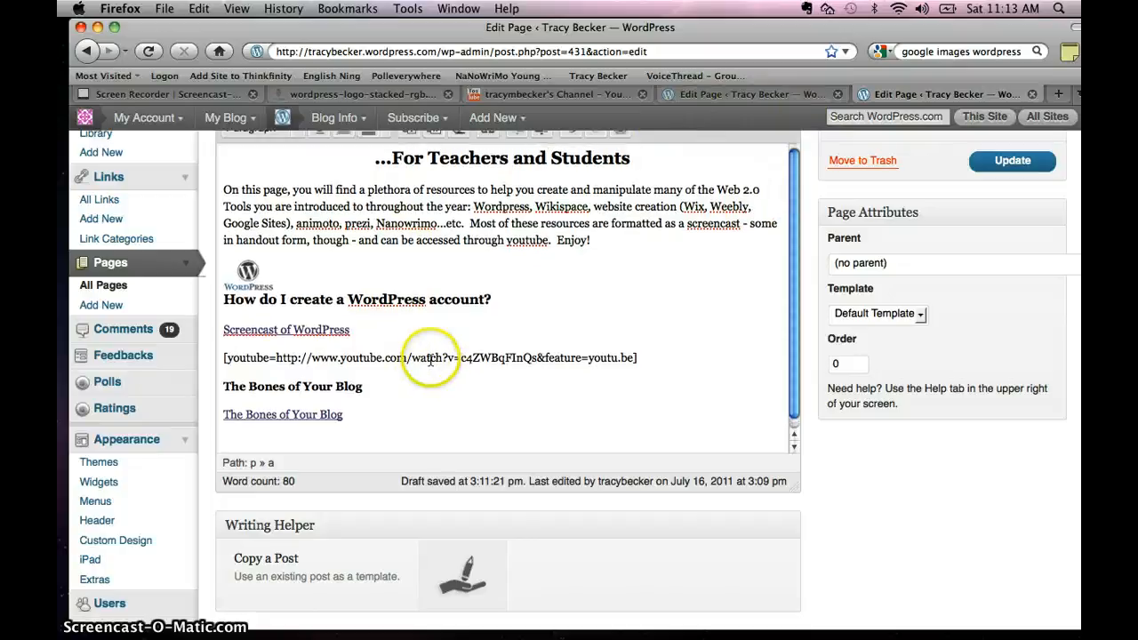
Try to embed the YouTube video below the "The Bones of Your Blog" link by adding it from the copied channel address
scroll(871, 307, "up", 2)
scroll(871, 307, "up", 1)
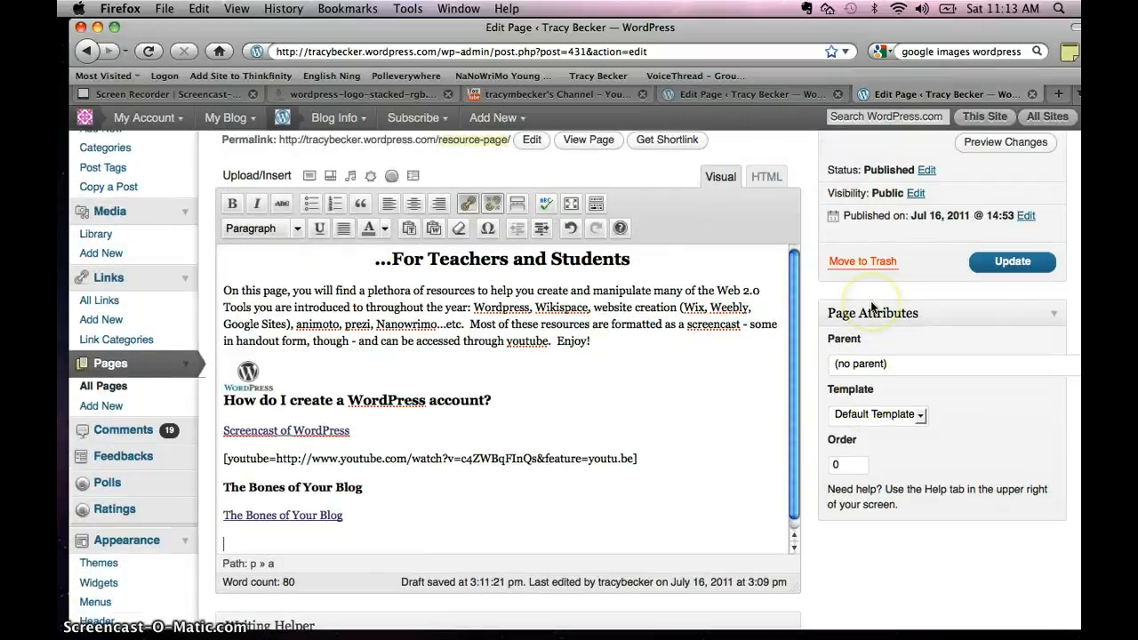
left_click(329, 182)
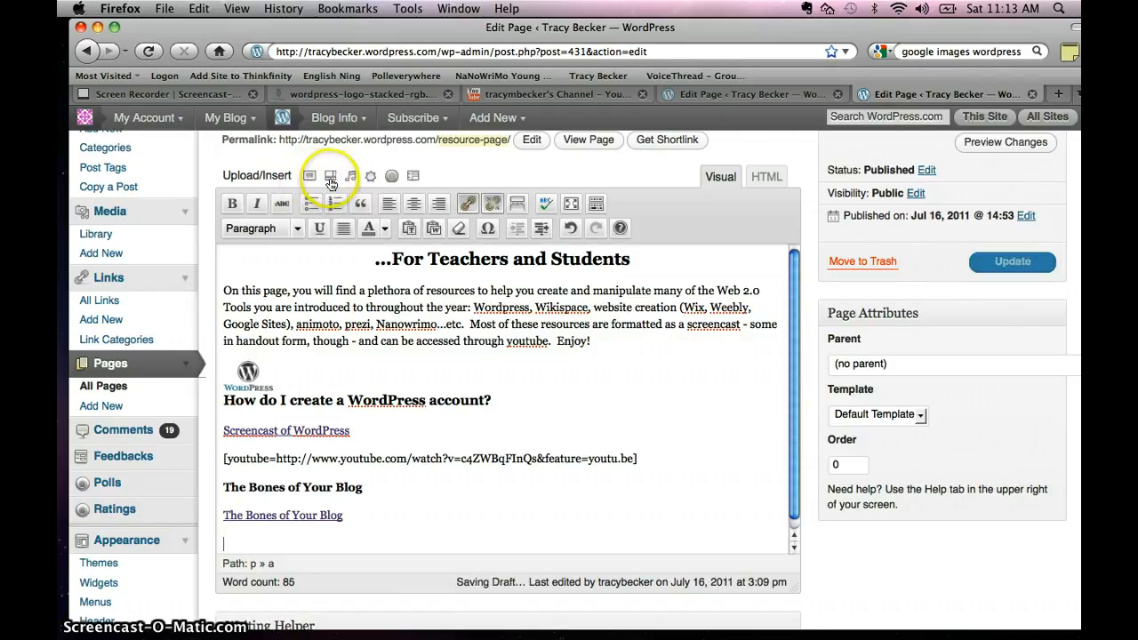
left_click(329, 181)
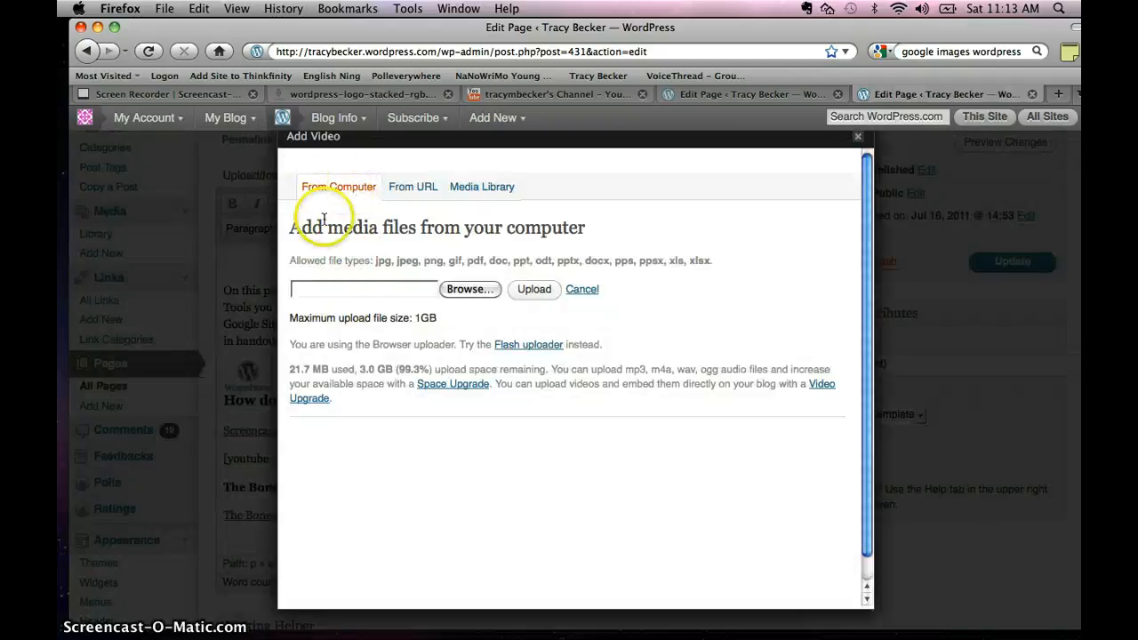
left_click(409, 193)
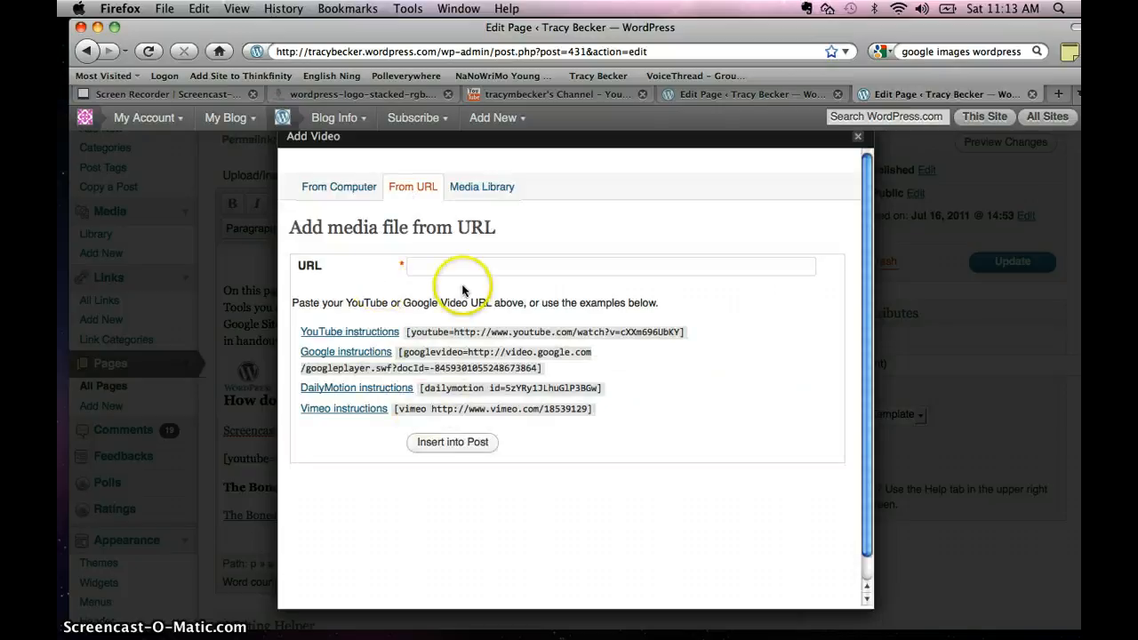
left_click(436, 264)
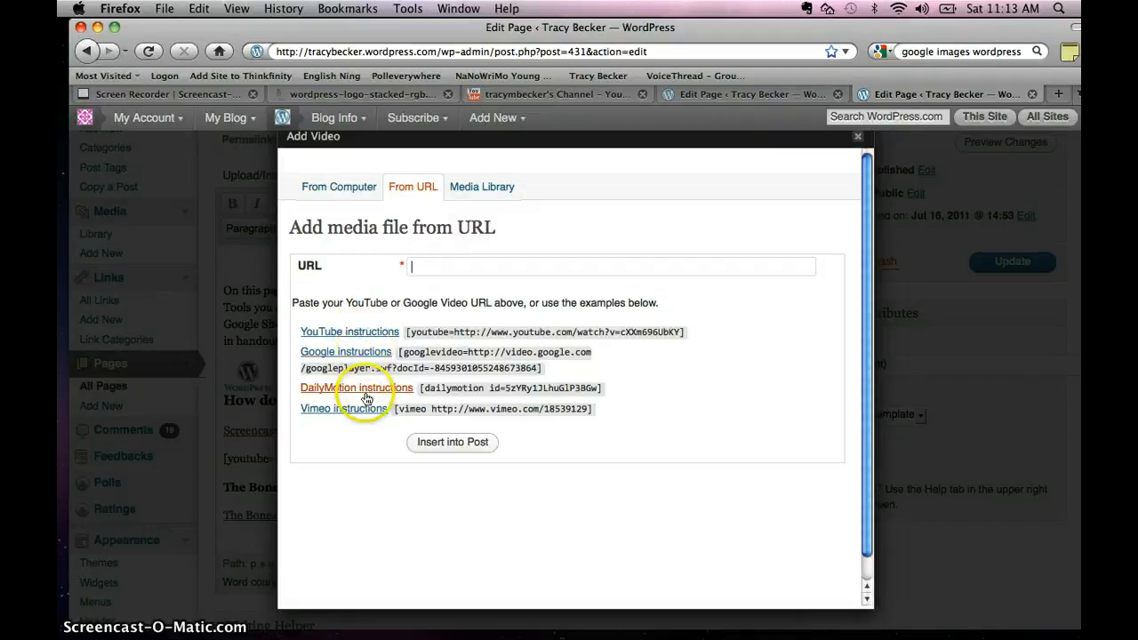
left_click(439, 264)
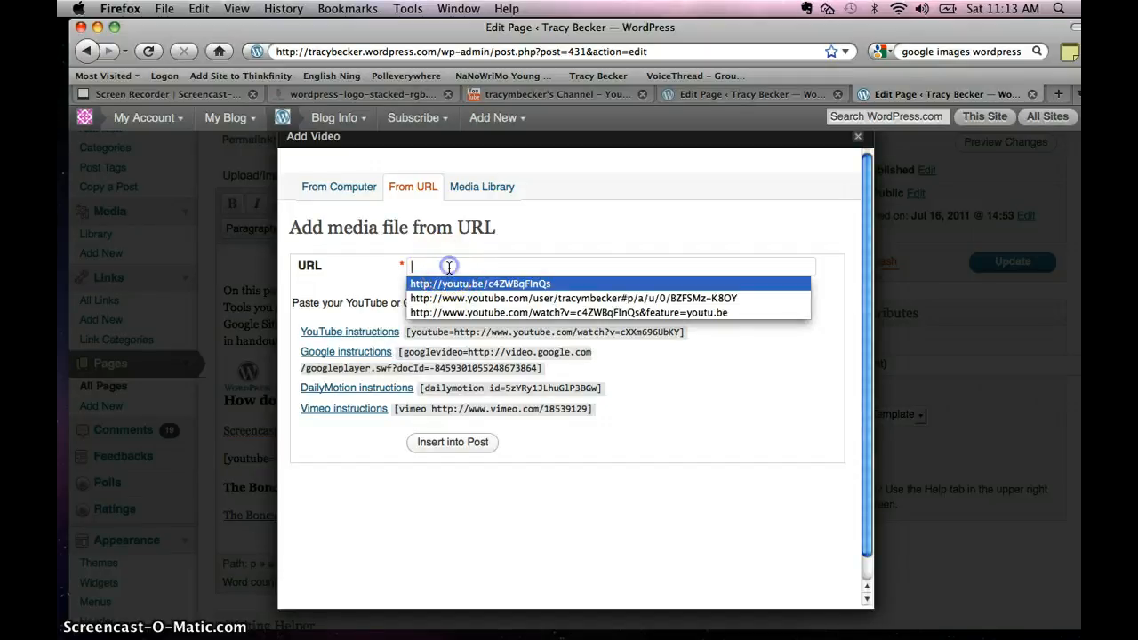
key("super+v")
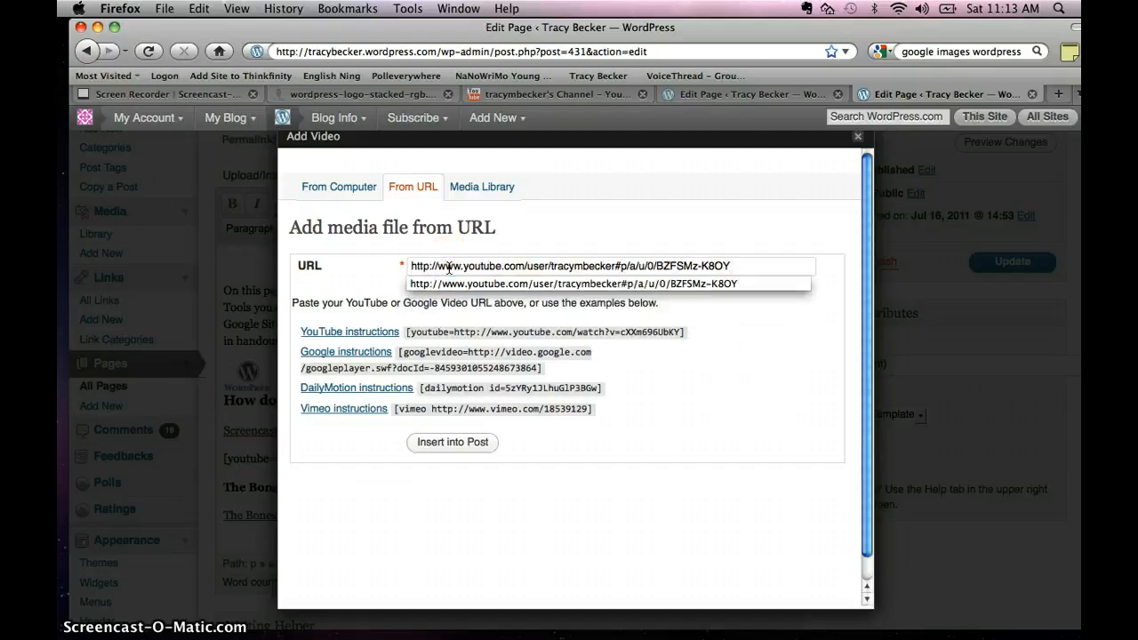
left_click(455, 441)
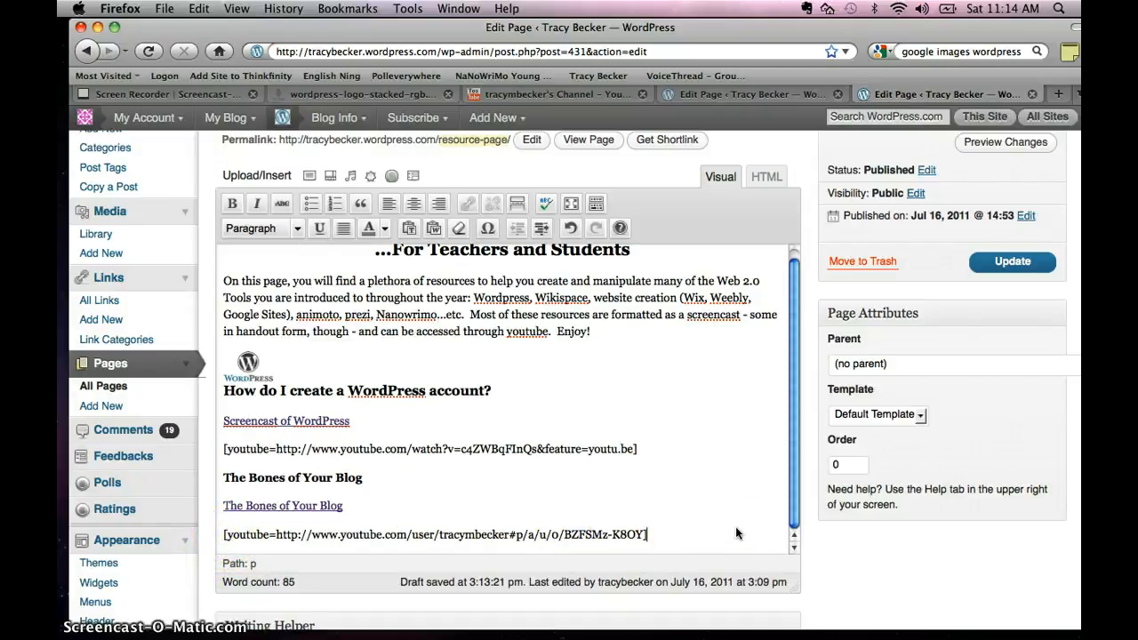
Update the Resource Page and check the "The Bones of Your Blog" section on the published page
left_click(999, 264)
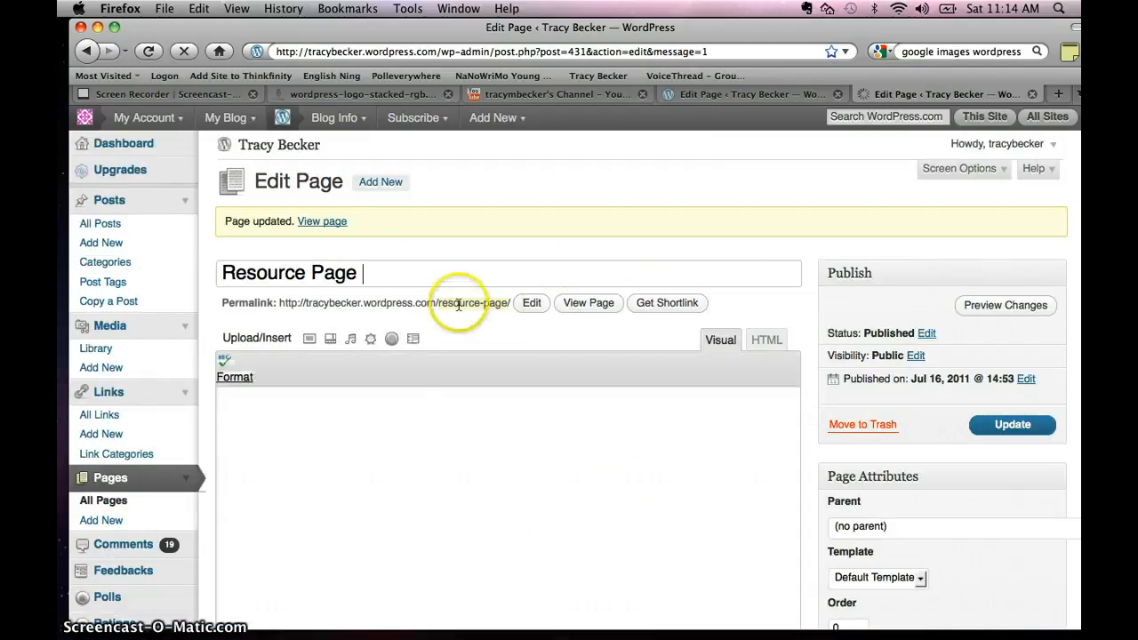
left_click(322, 222)
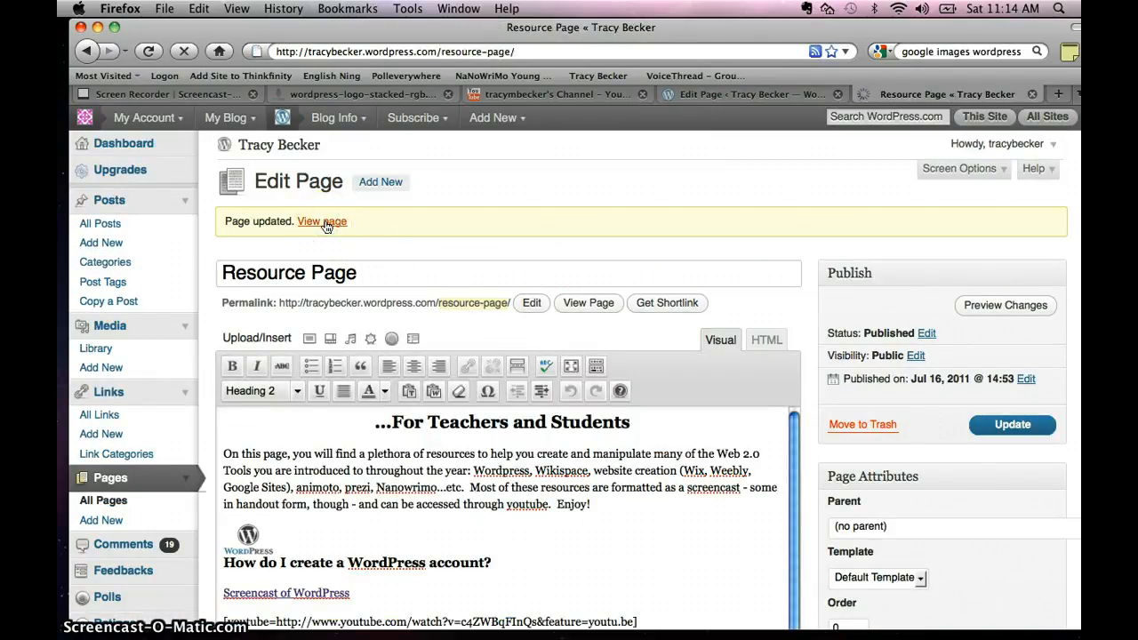
scroll(457, 471, "down", 8)
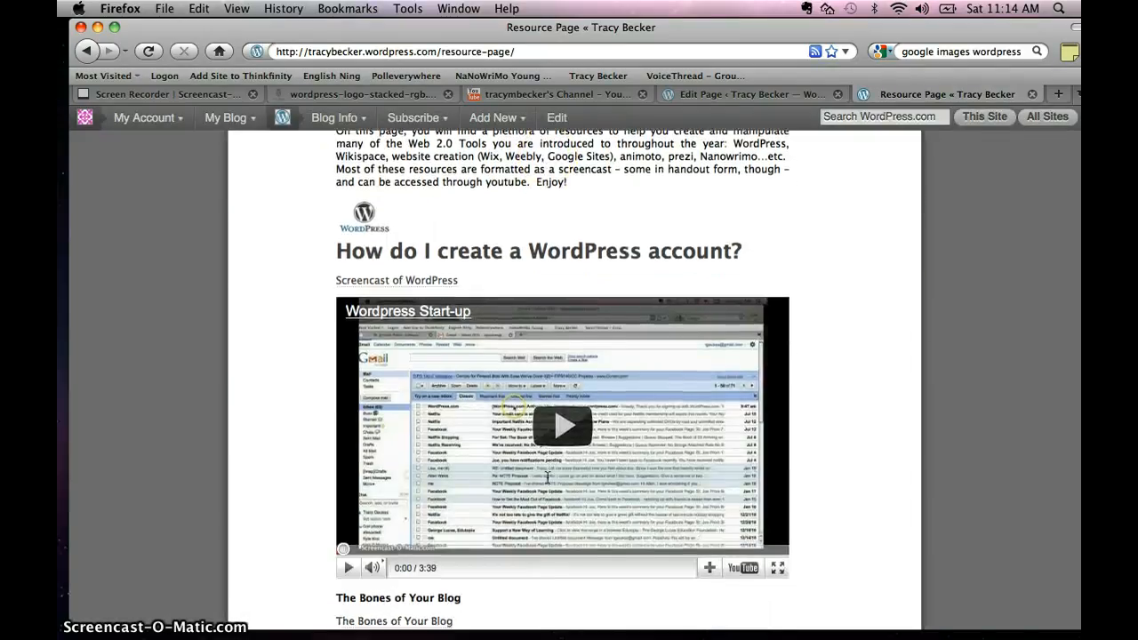
scroll(548, 477, "down", 3)
scroll(547, 477, "down", 4)
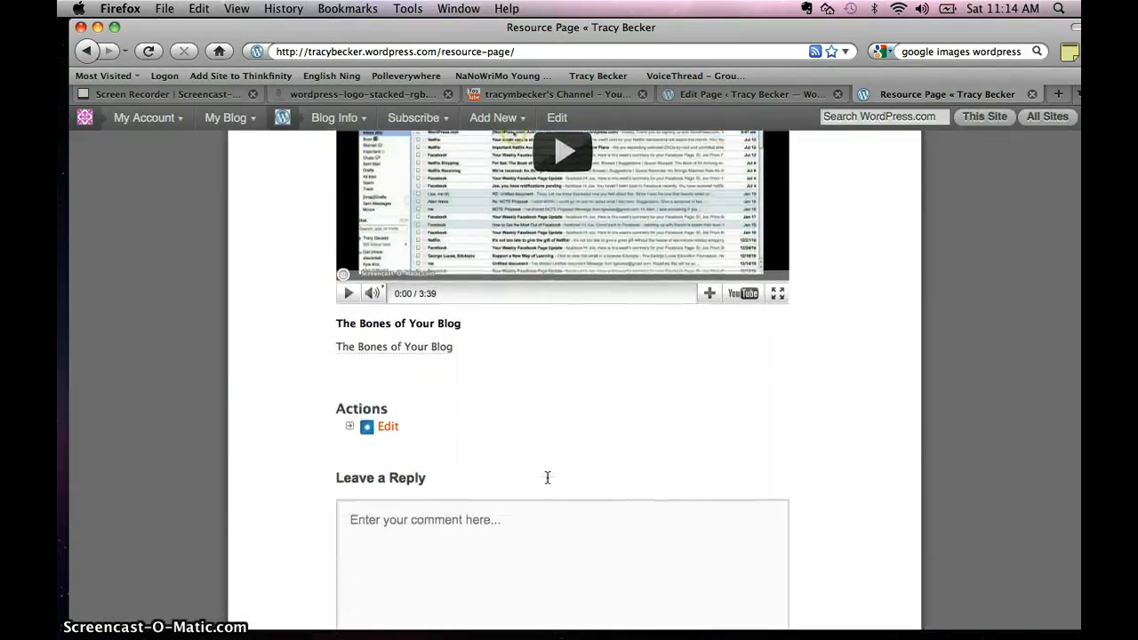
scroll(547, 478, "up", 4)
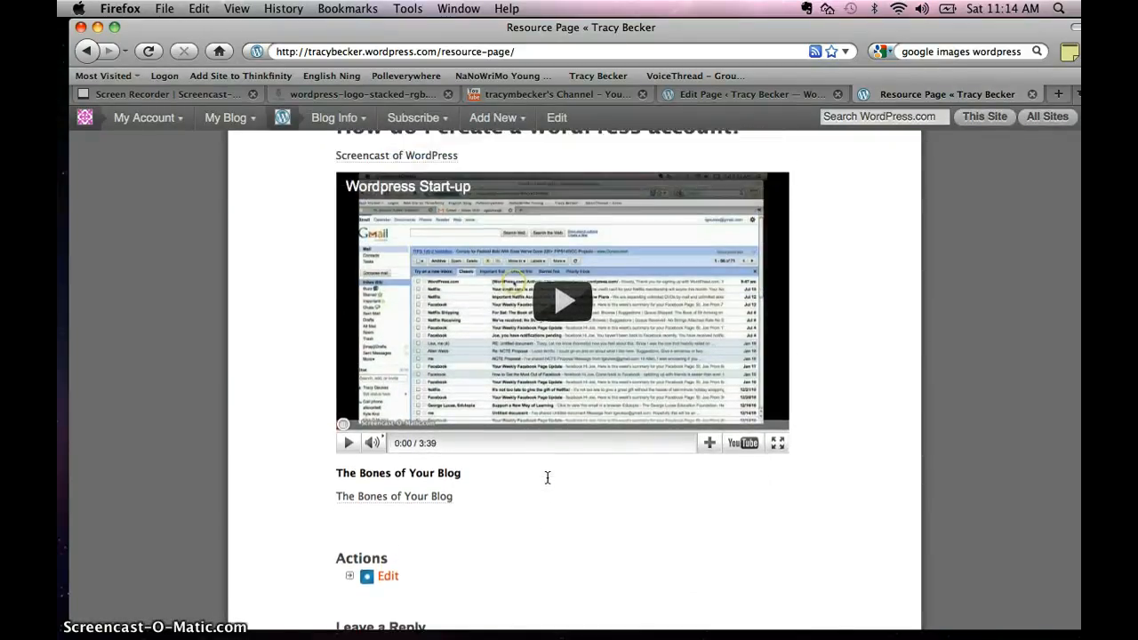
Reopen the Resource Page for editing and place the cursor in the paragraph below the "The Bones of Your Blog" link
left_click(388, 595)
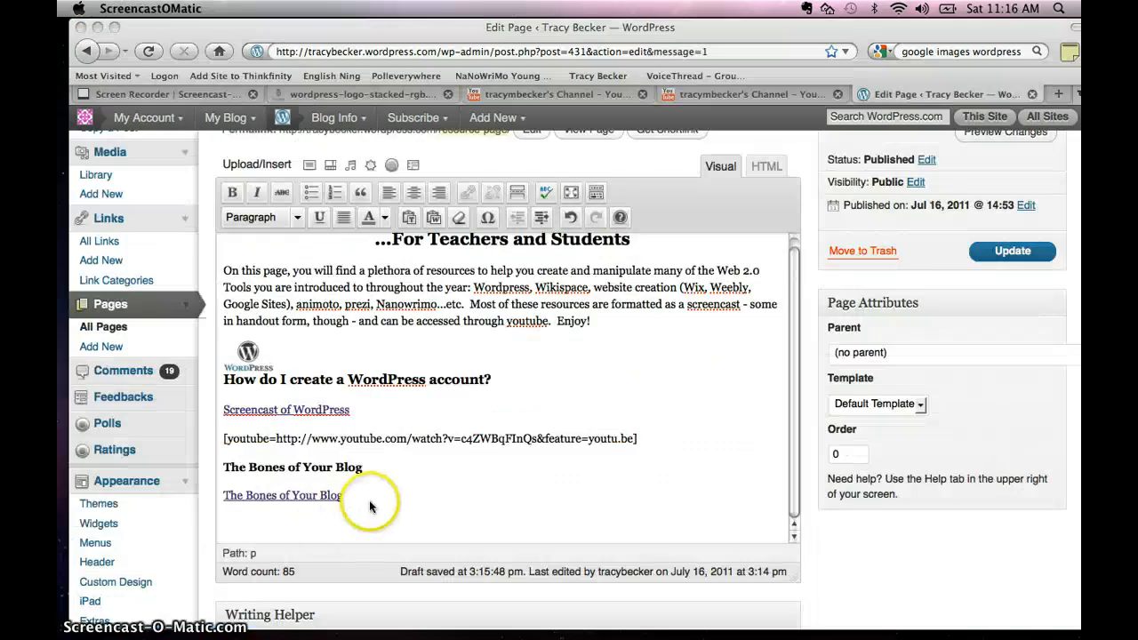
left_click(373, 498)
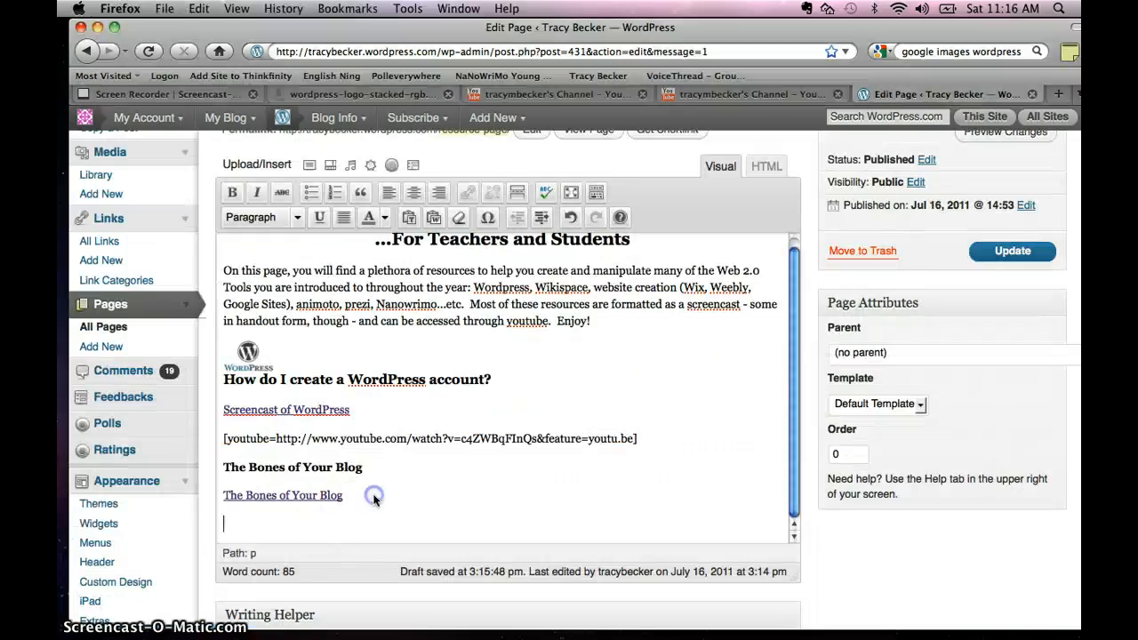
scroll(373, 500, "down", 3)
scroll(373, 500, "up", 2)
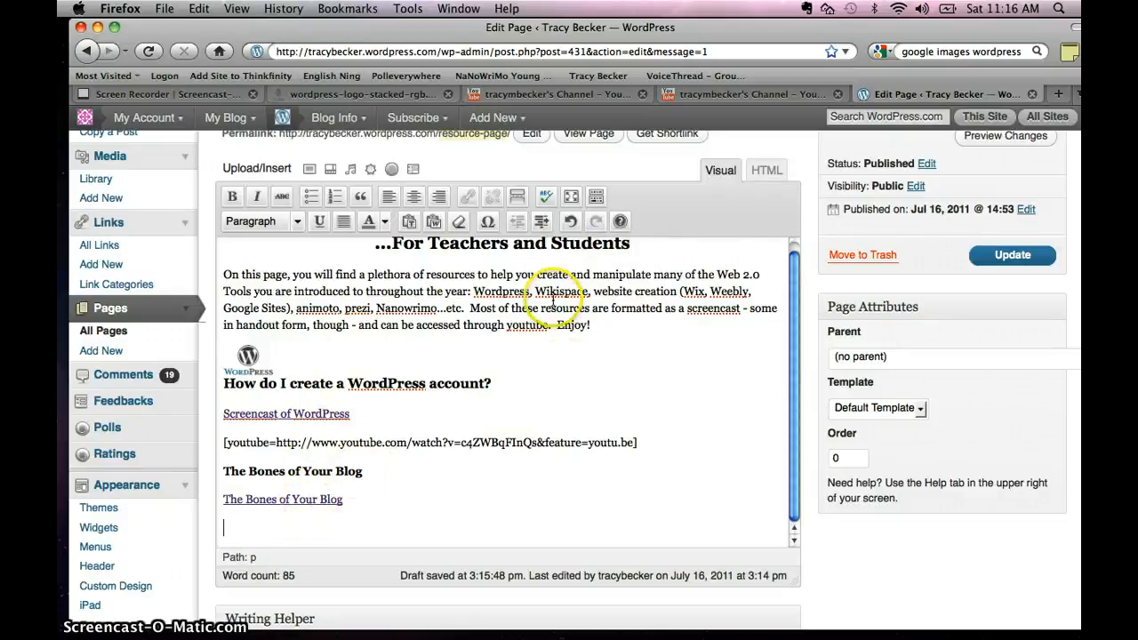
Try to open the published view of the updated Resource Page
scroll(553, 298, "up", 1)
scroll(1007, 195, "up", 5)
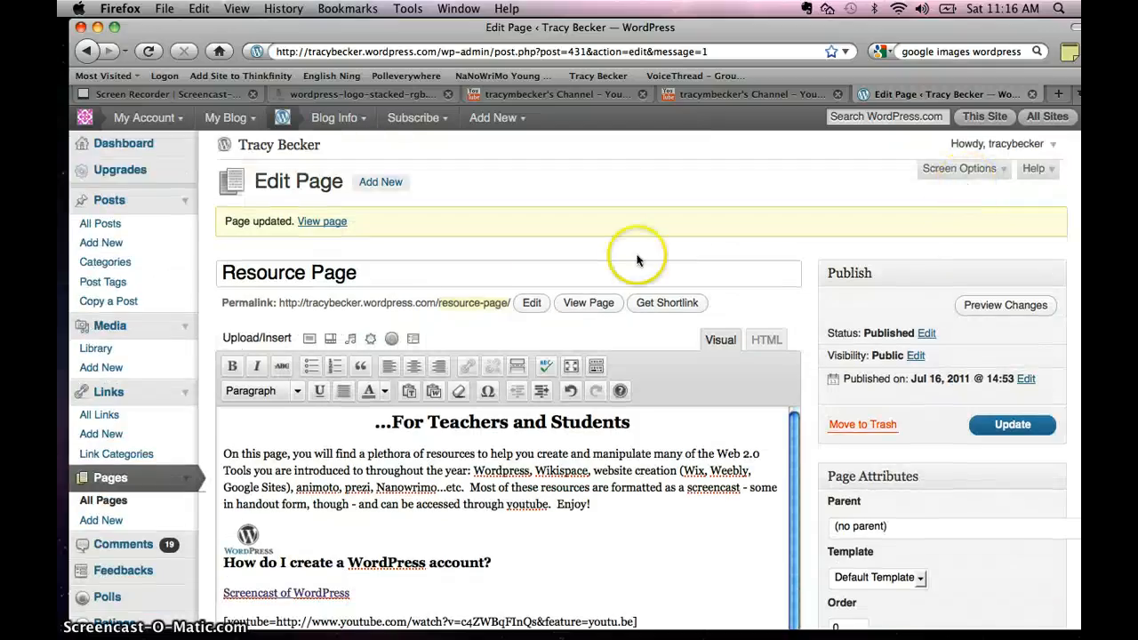
left_click(321, 222)
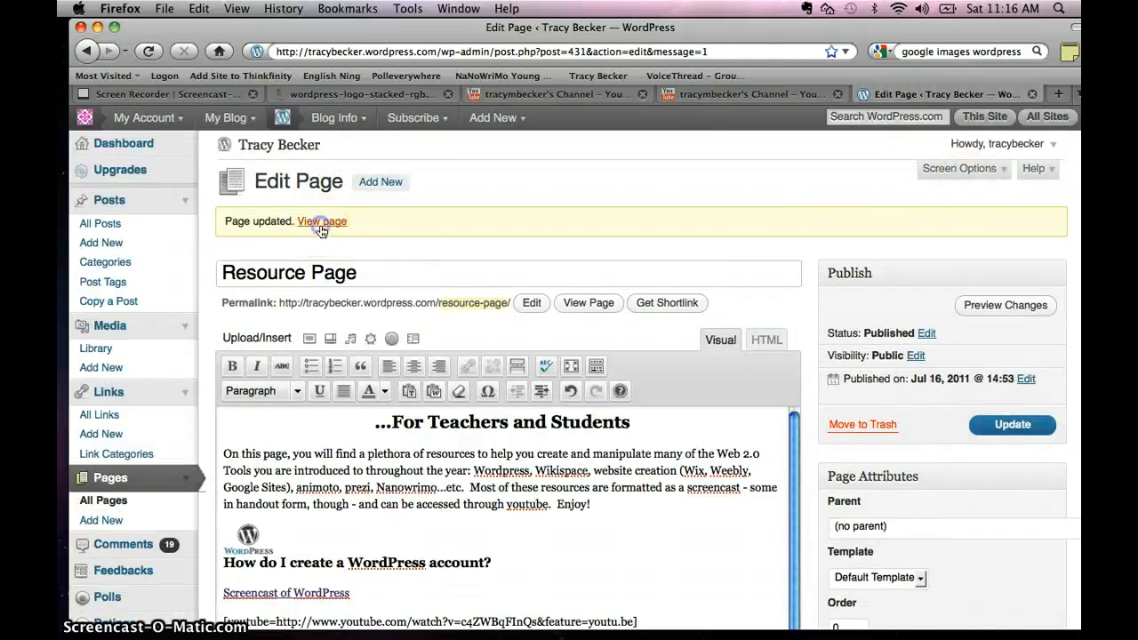
left_click(725, 177)
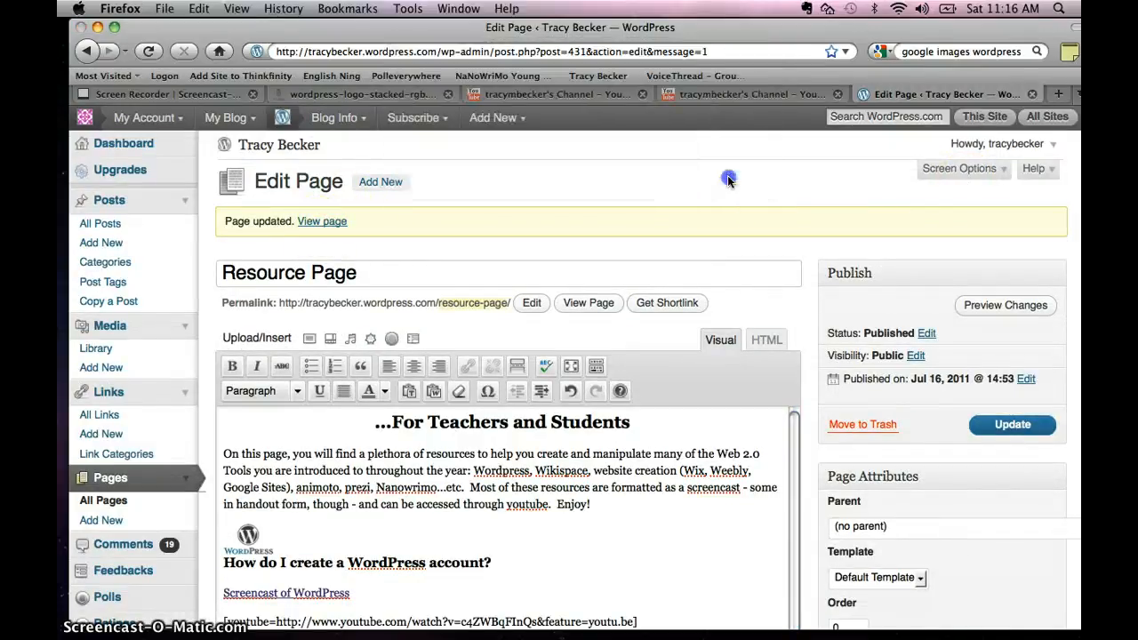
Examine the YouTube watch page of "The Bones of the Blog", including the video's title and description
scroll(727, 180, "down", 8)
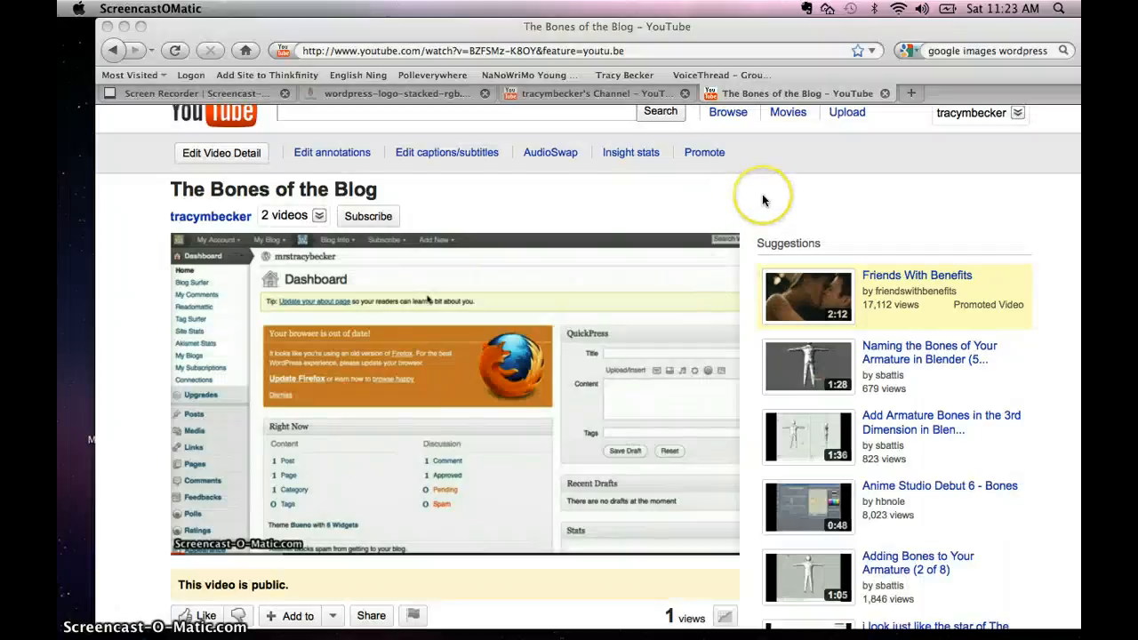
scroll(762, 200, "down", 6)
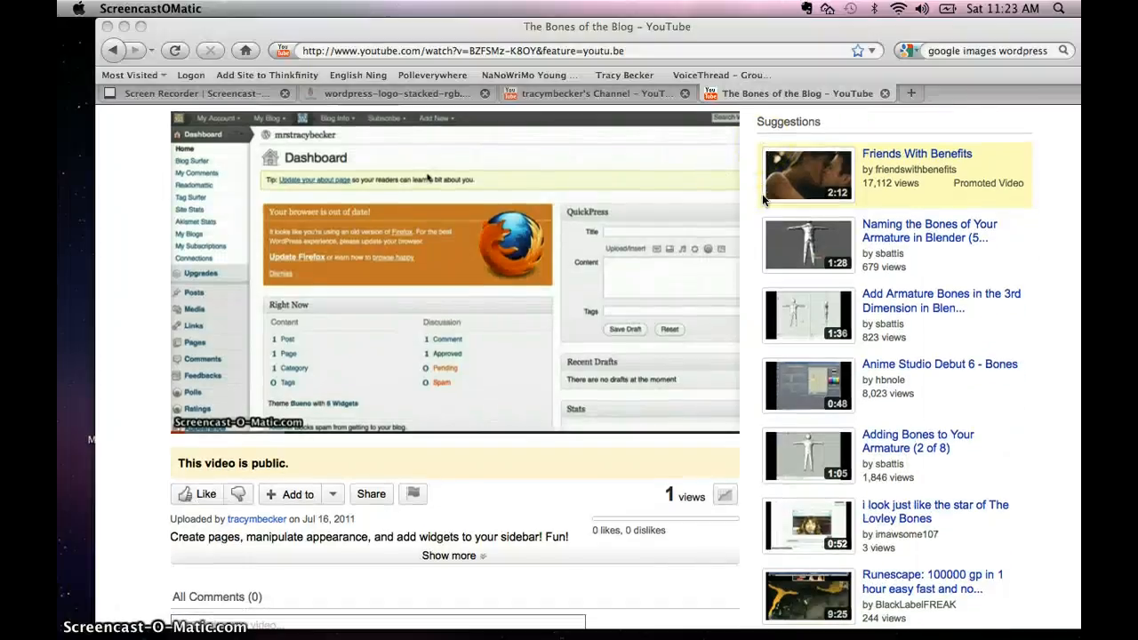
scroll(762, 200, "up", 5)
scroll(762, 200, "up", 1)
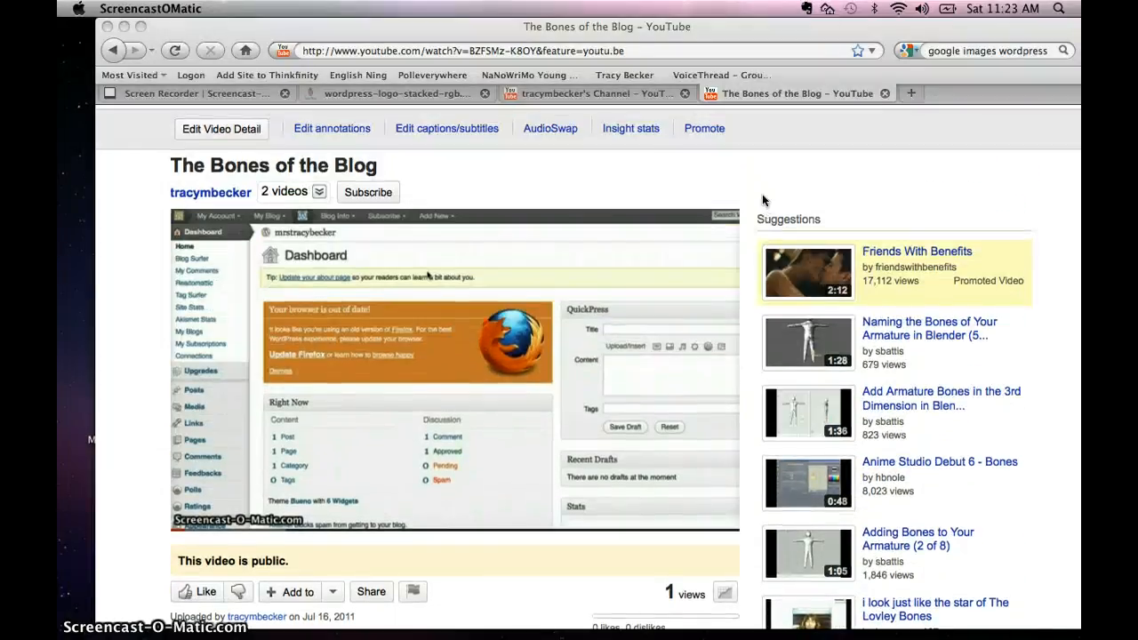
scroll(762, 200, "up", 1)
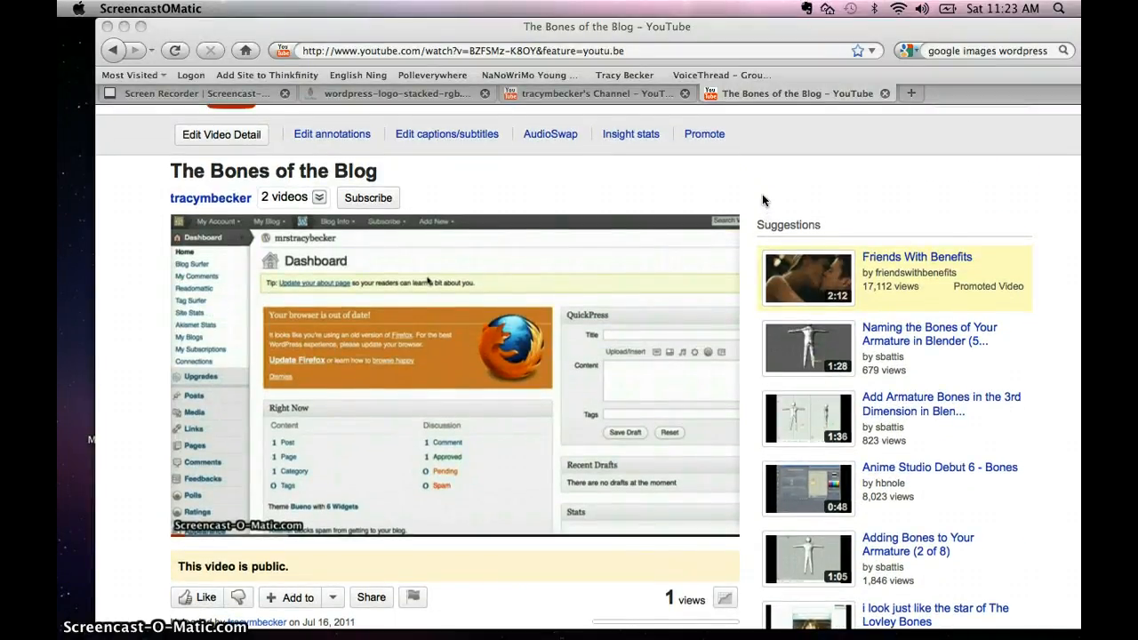
scroll(762, 200, "up", 2)
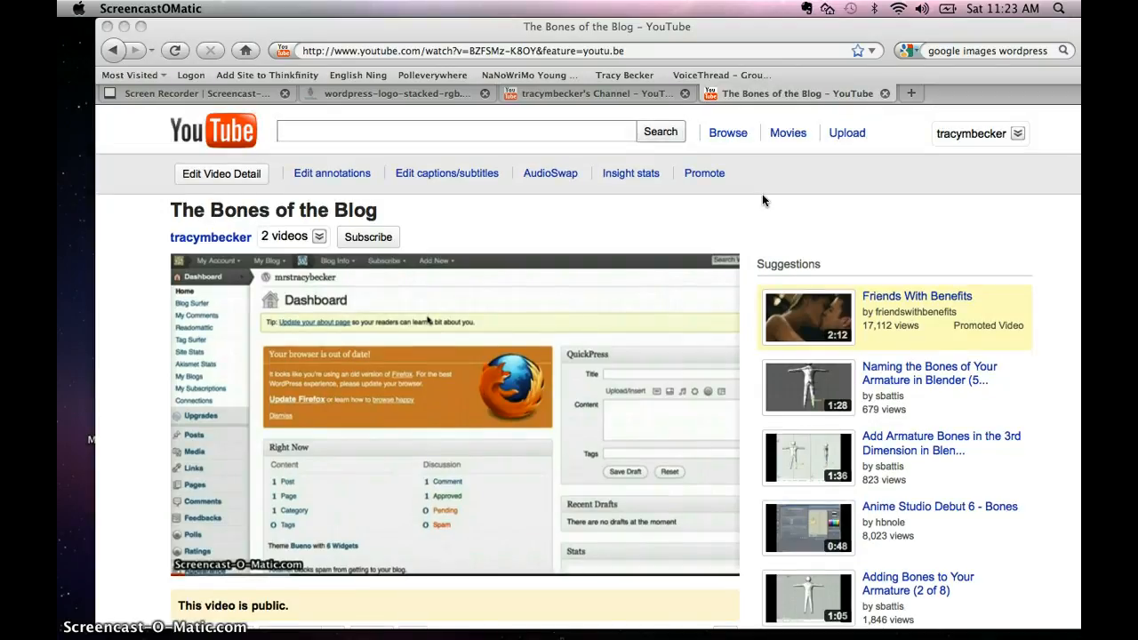
scroll(761, 199, "down", 4)
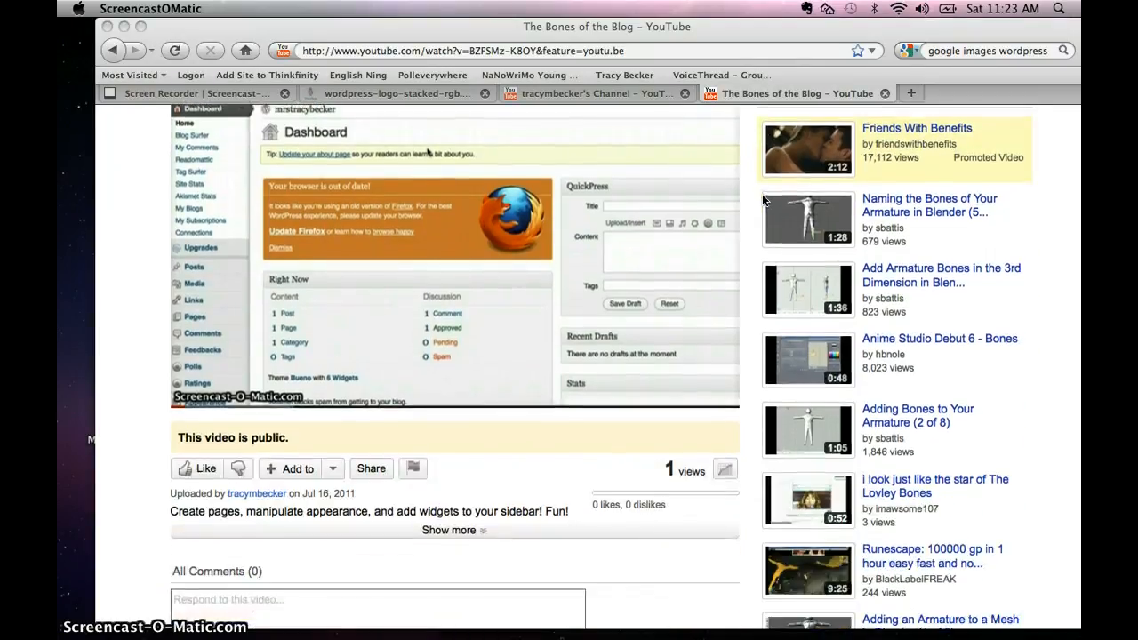
scroll(762, 200, "up", 4)
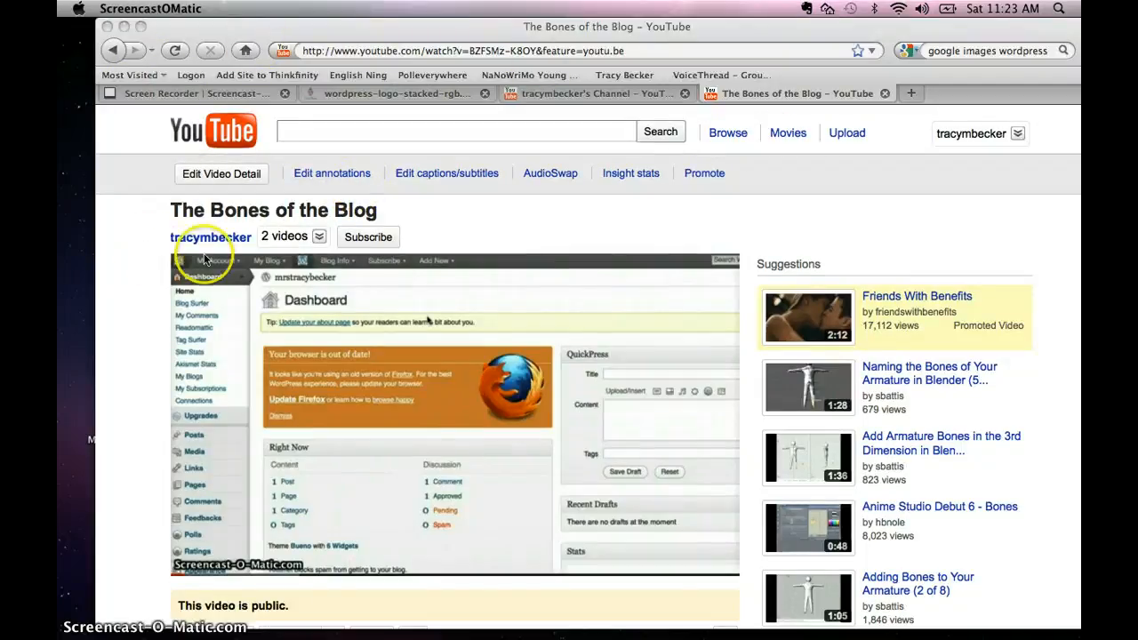
scroll(556, 301, "down", 4)
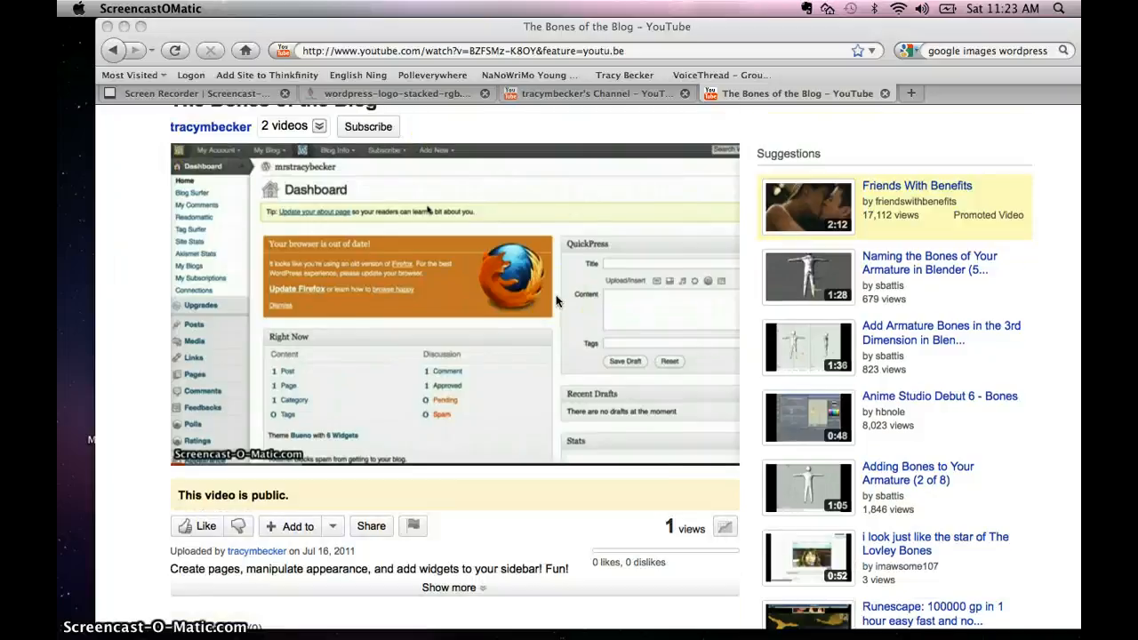
scroll(555, 301, "down", 2)
scroll(556, 301, "up", 4)
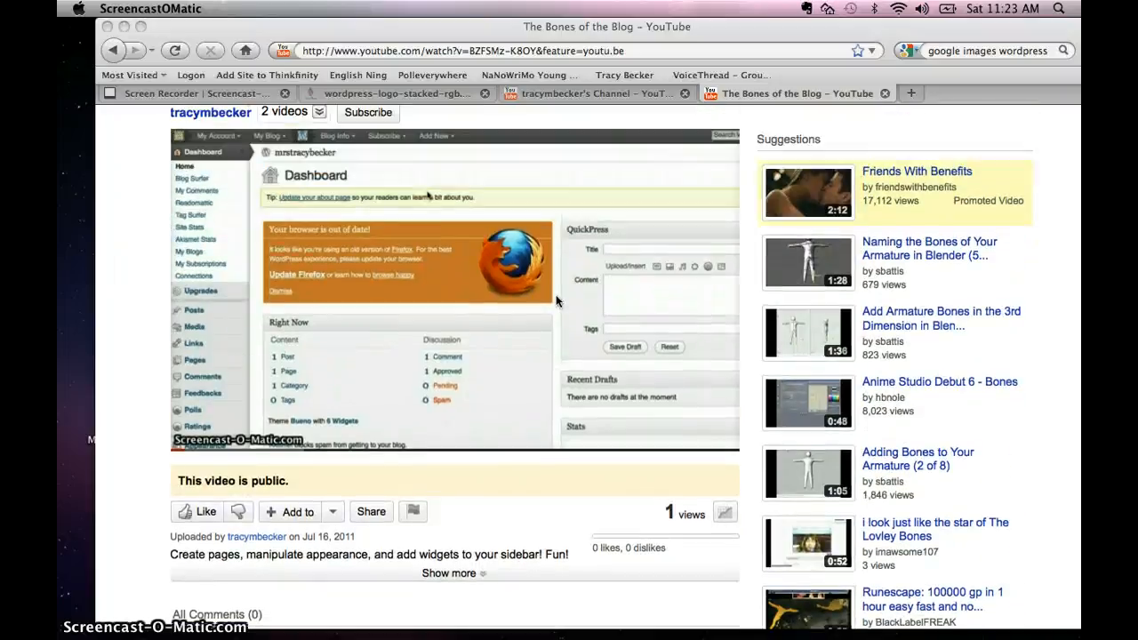
Copy the web address of the "The Bones of the Blog" video from its YouTube watch page
left_click(560, 54)
left_click(560, 54)
key("super+c")
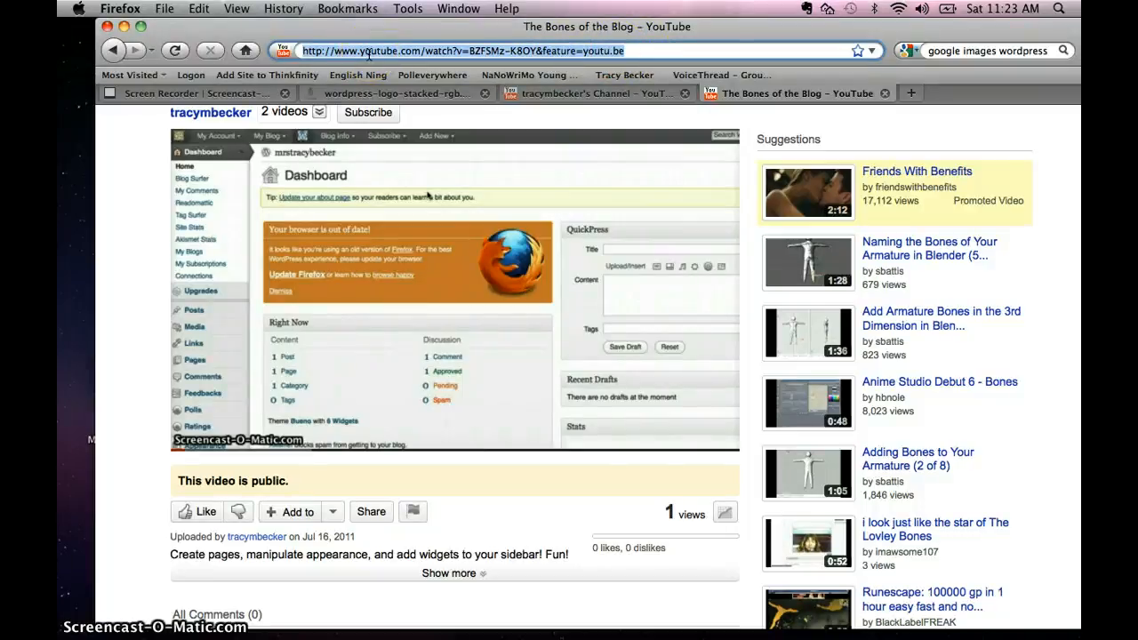
Reopen the Resource Page for editing and delete the channel-based YouTube embed code below the "The Bones of Your Blog" link
left_click(113, 53)
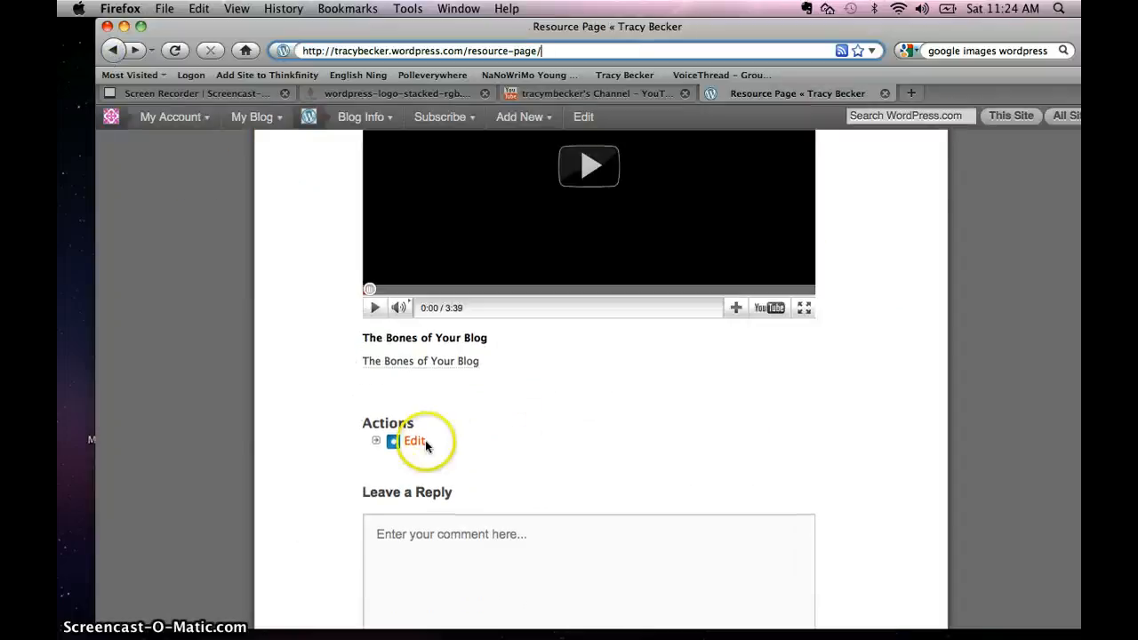
left_click(412, 441)
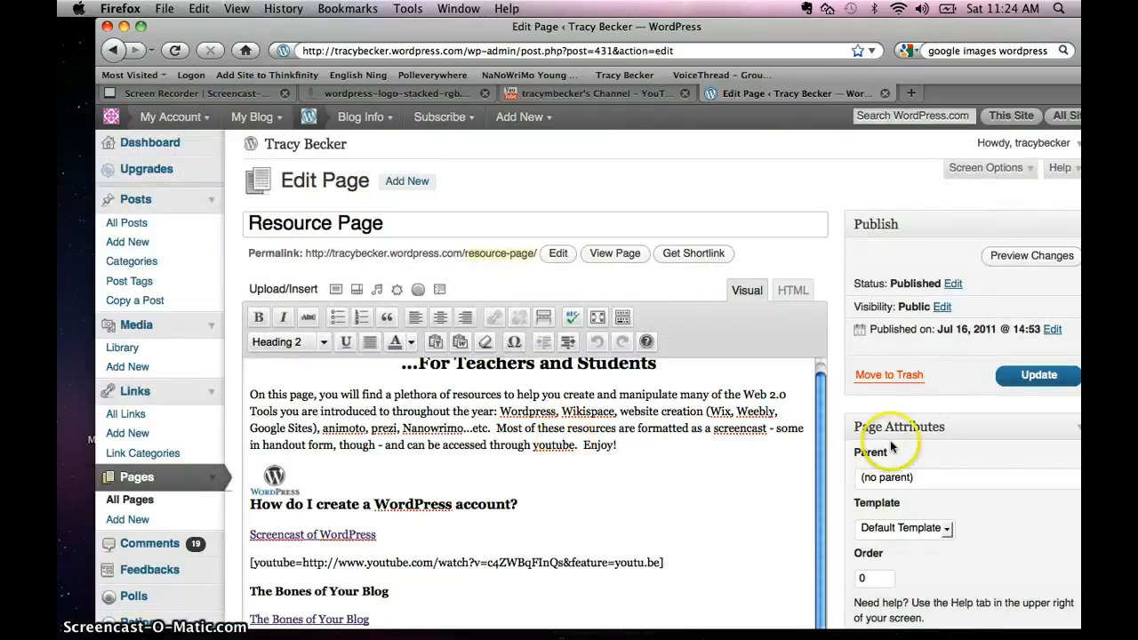
scroll(891, 444, "down", 2)
scroll(892, 444, "down", 1)
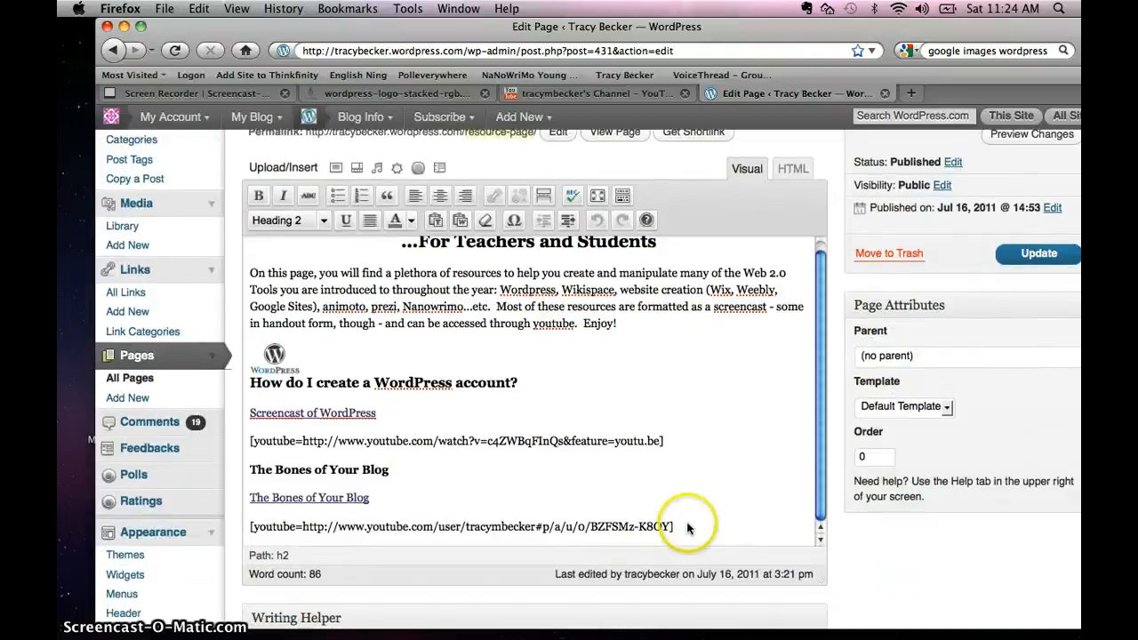
left_click_drag(585, 533, 300, 530)
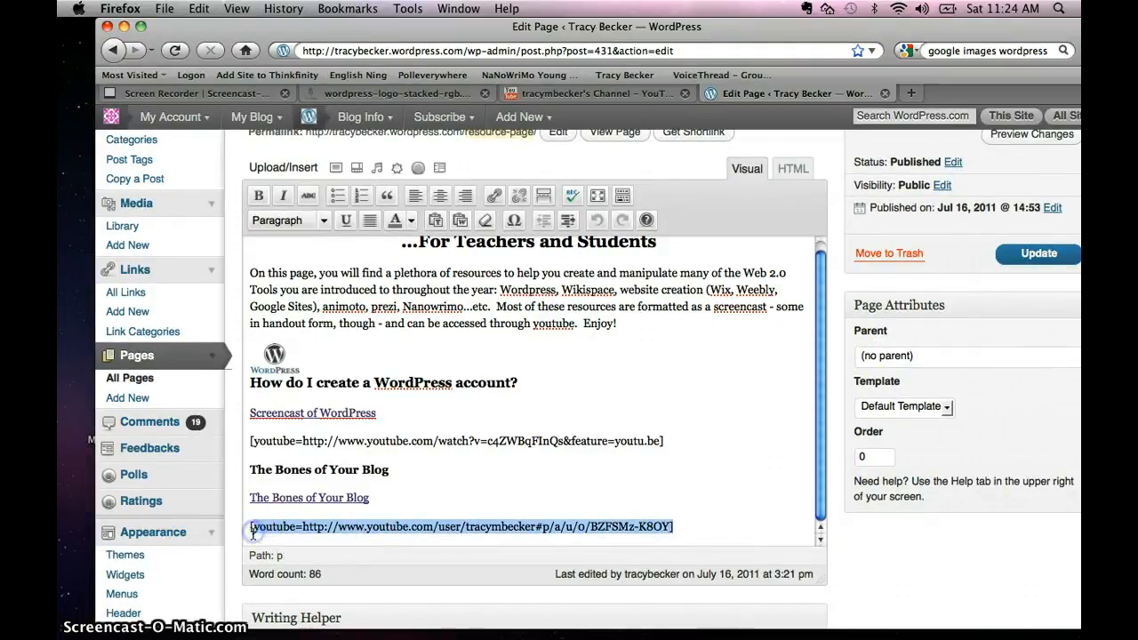
key("BackSpace")
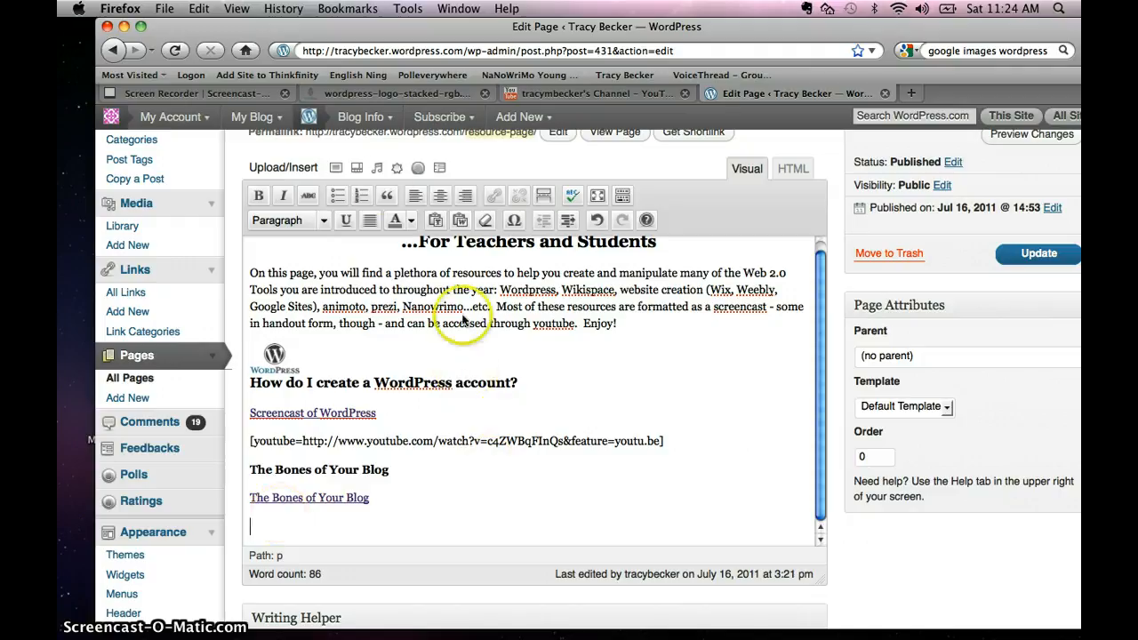
left_click(358, 172)
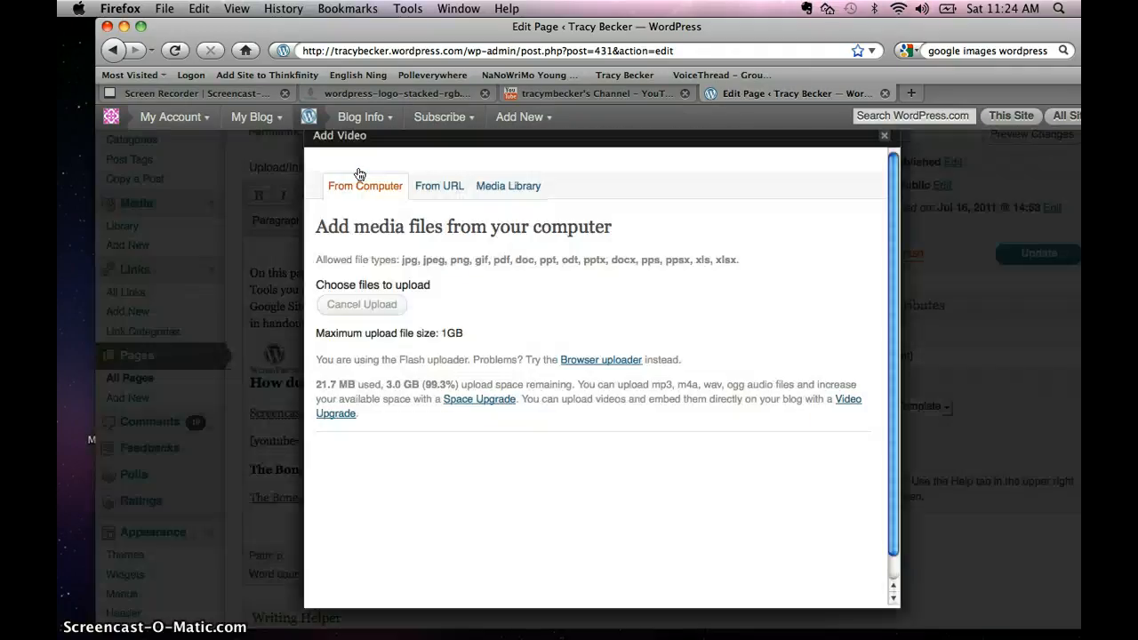
left_click(495, 289)
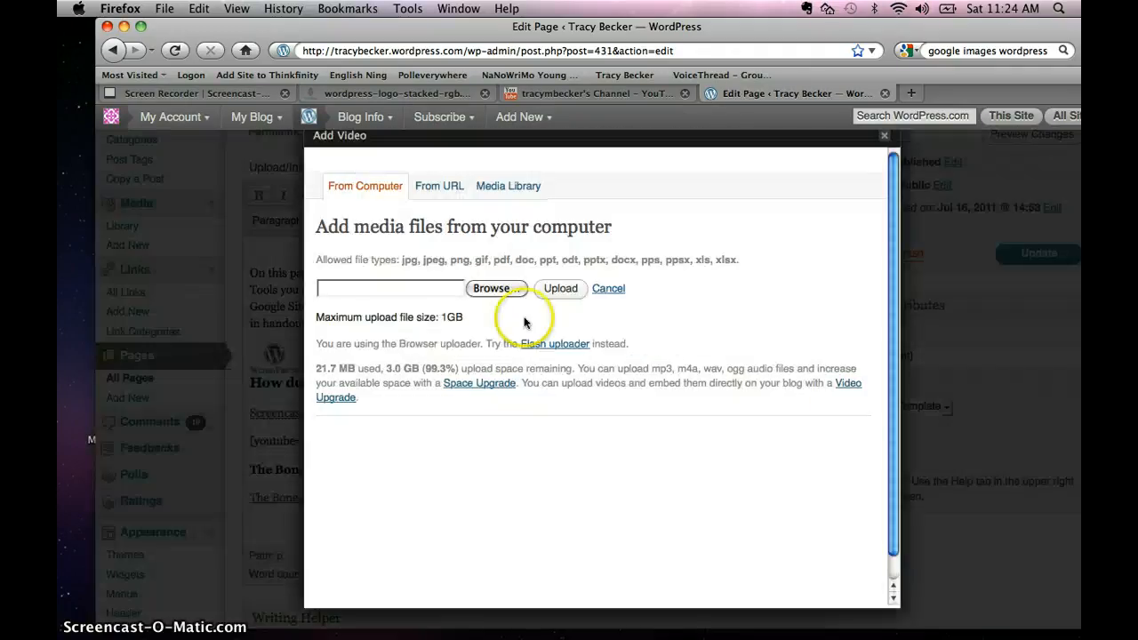
left_click(435, 189)
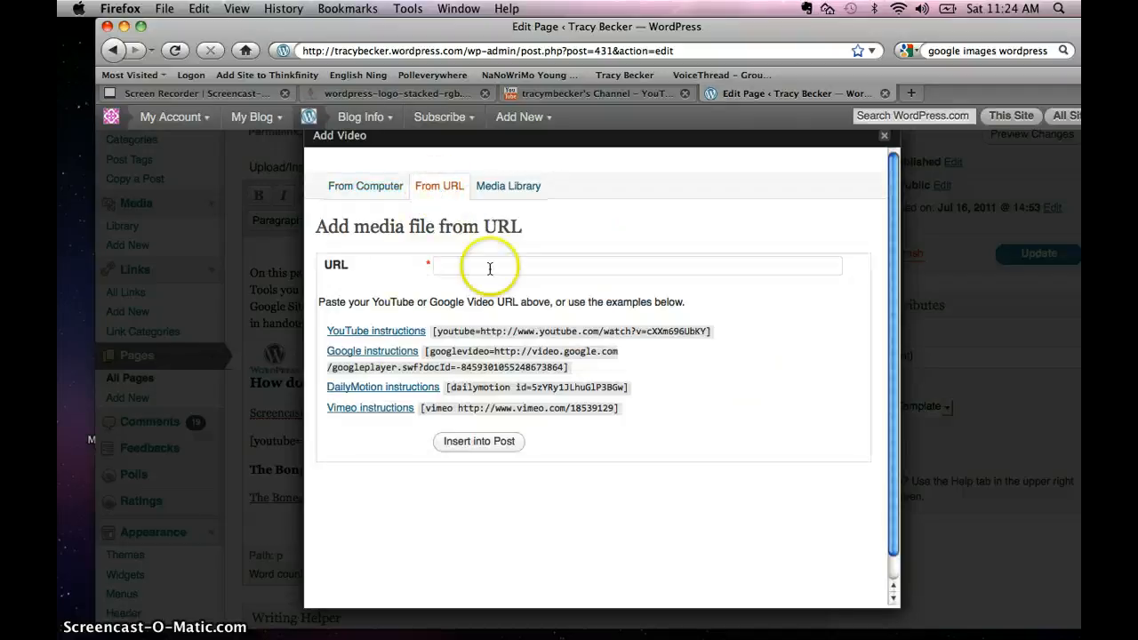
left_click(489, 266)
key("super+v")
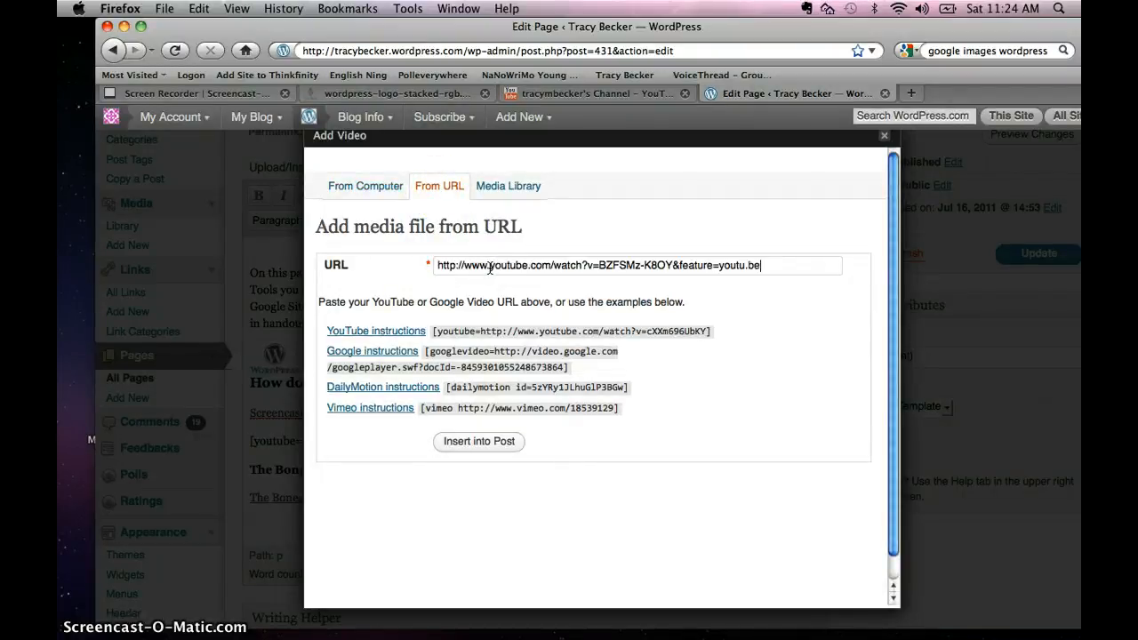
left_click(478, 442)
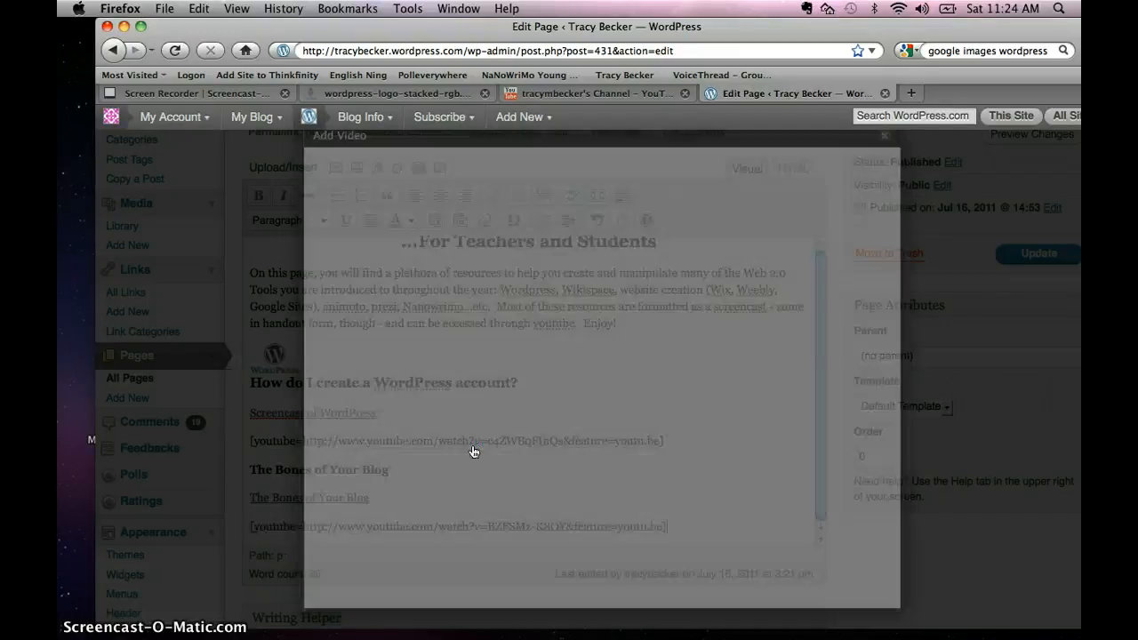
scroll(621, 508, "down", 3)
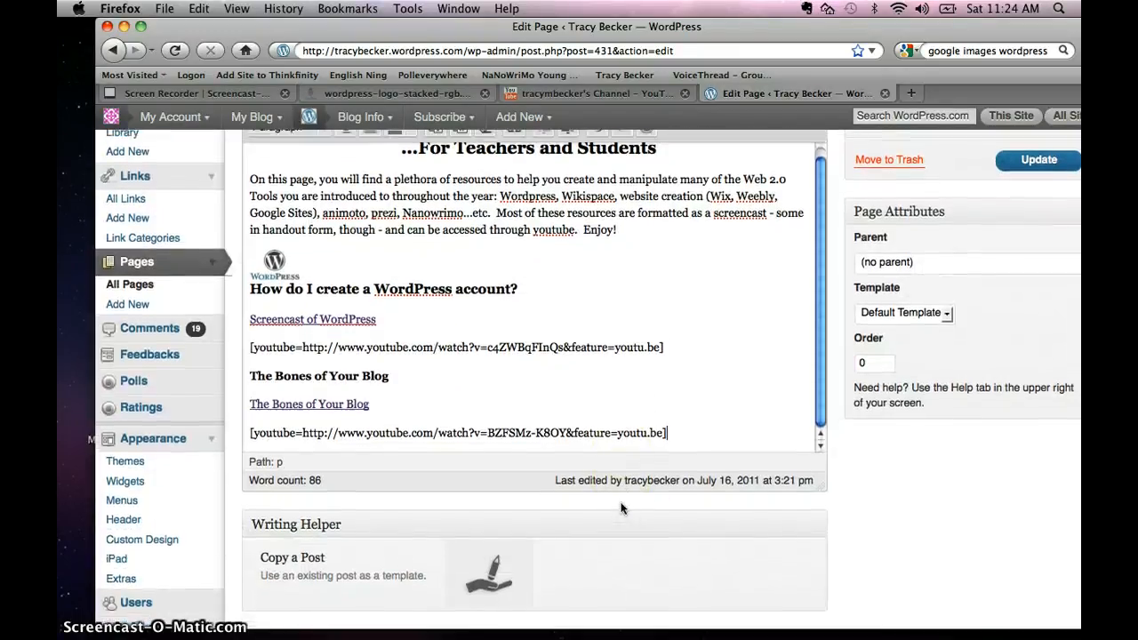
left_click(667, 433)
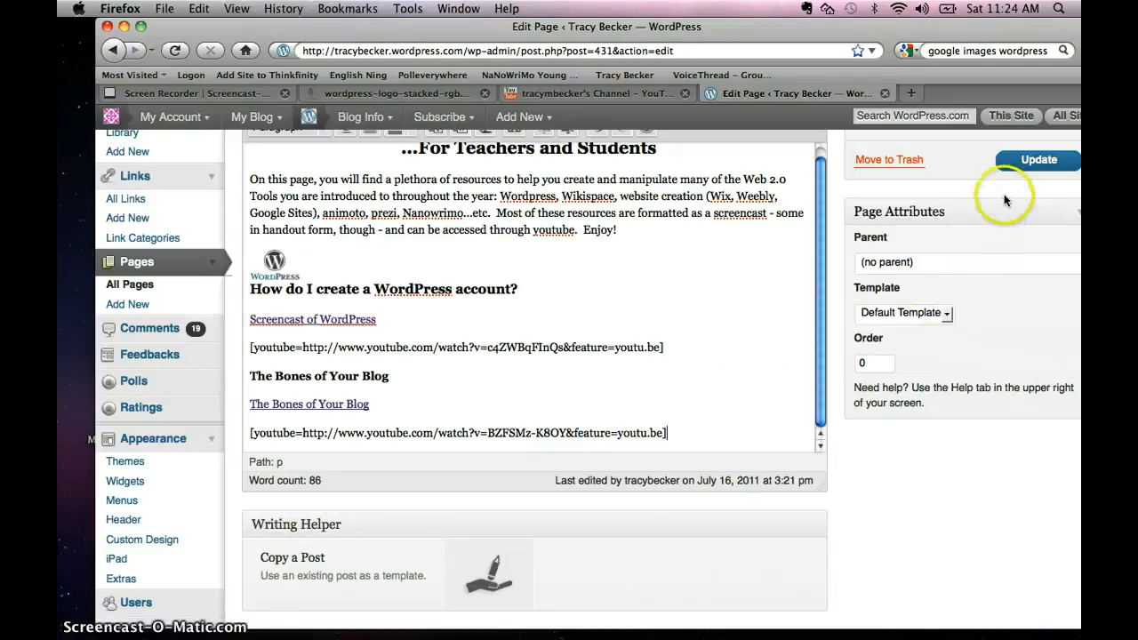
Update the Resource Page and check the embedded video under "The Bones of Your Blog" on the published page
left_click(1029, 165)
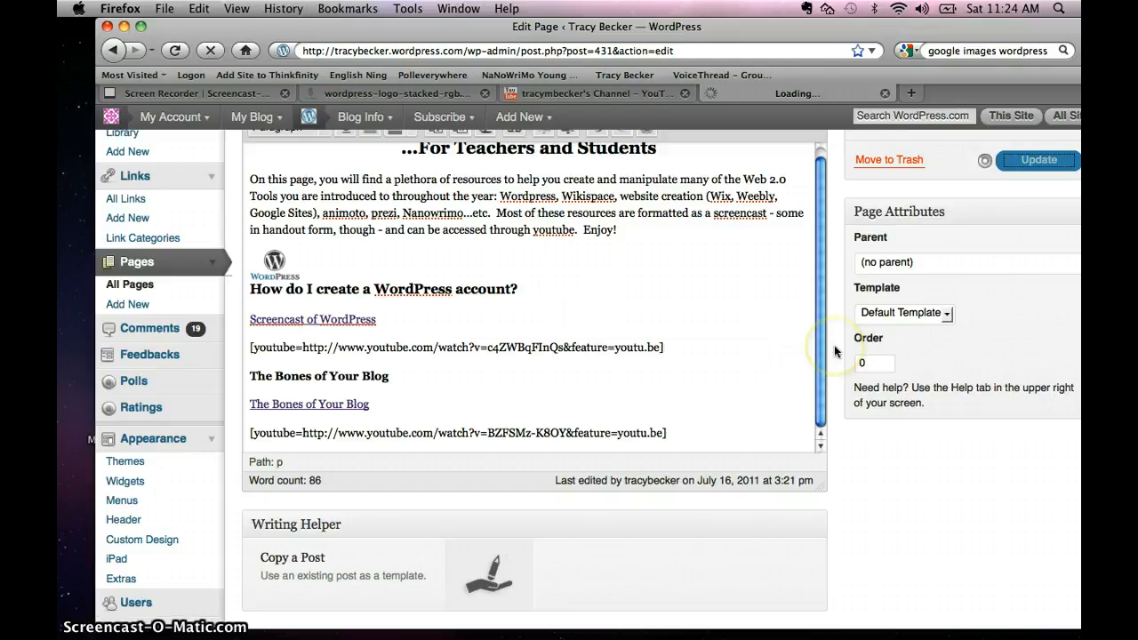
scroll(834, 351, "up", 4)
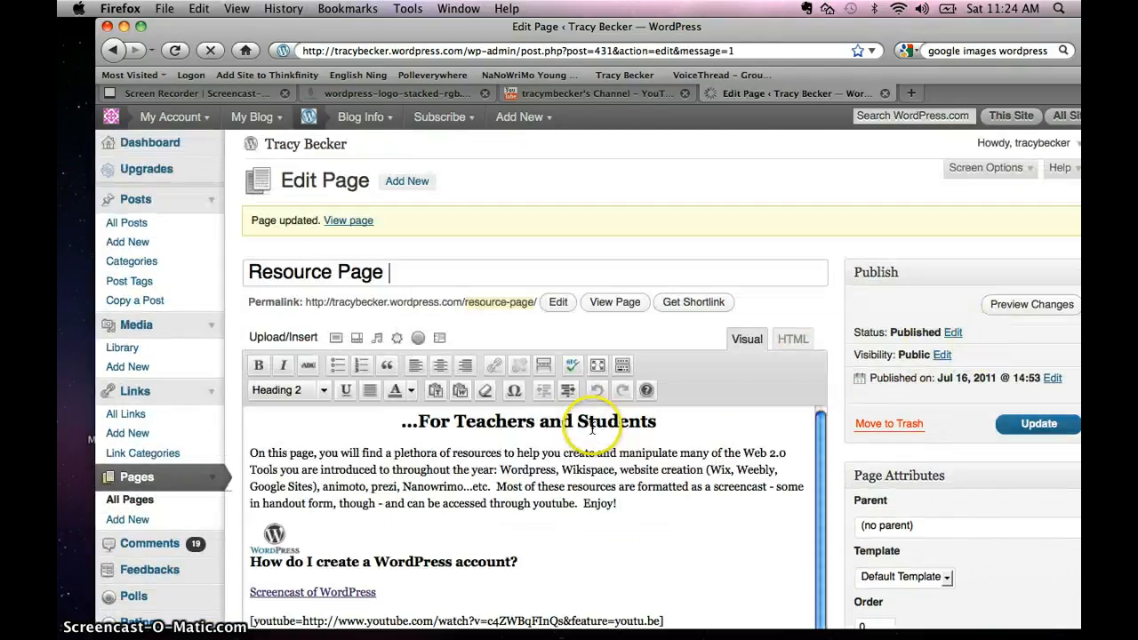
left_click(338, 220)
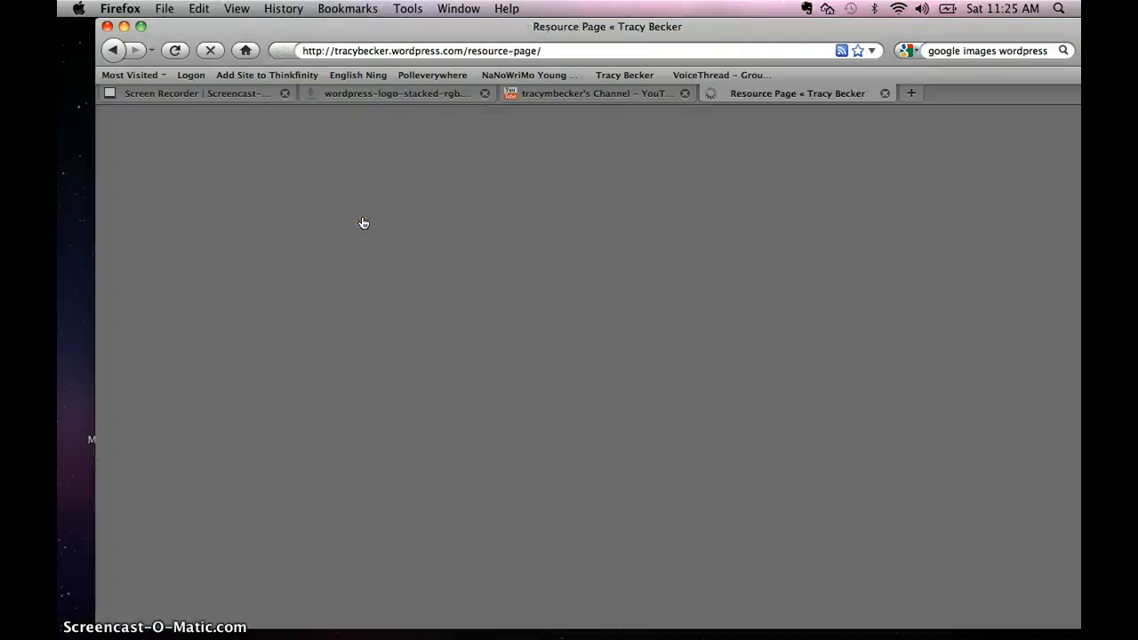
scroll(525, 444, "down", 5)
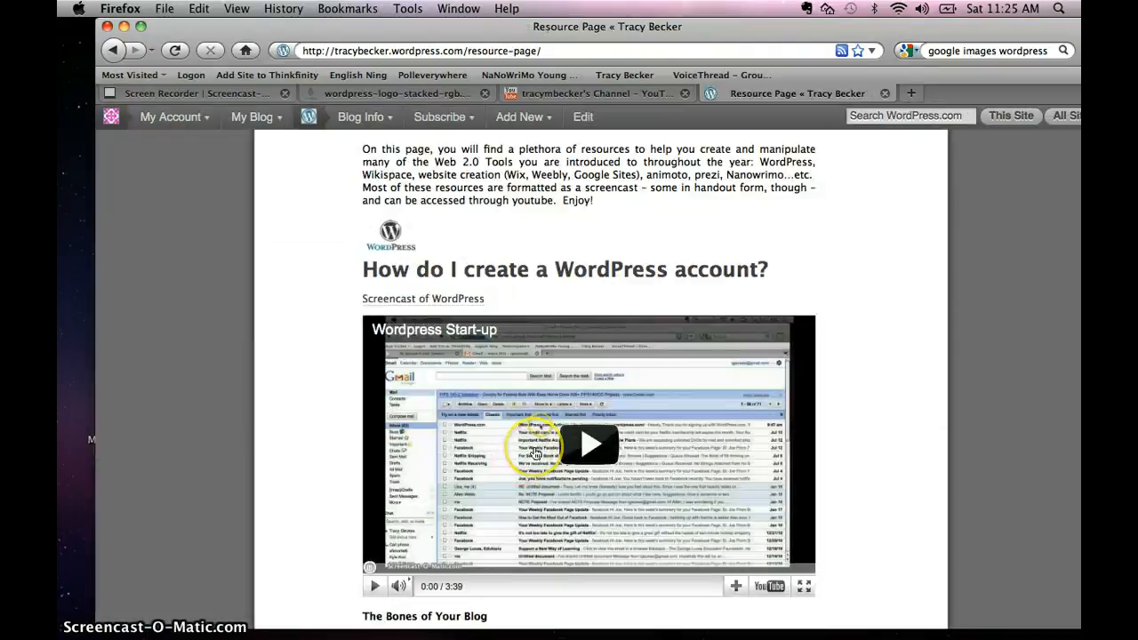
scroll(534, 453, "down", 3)
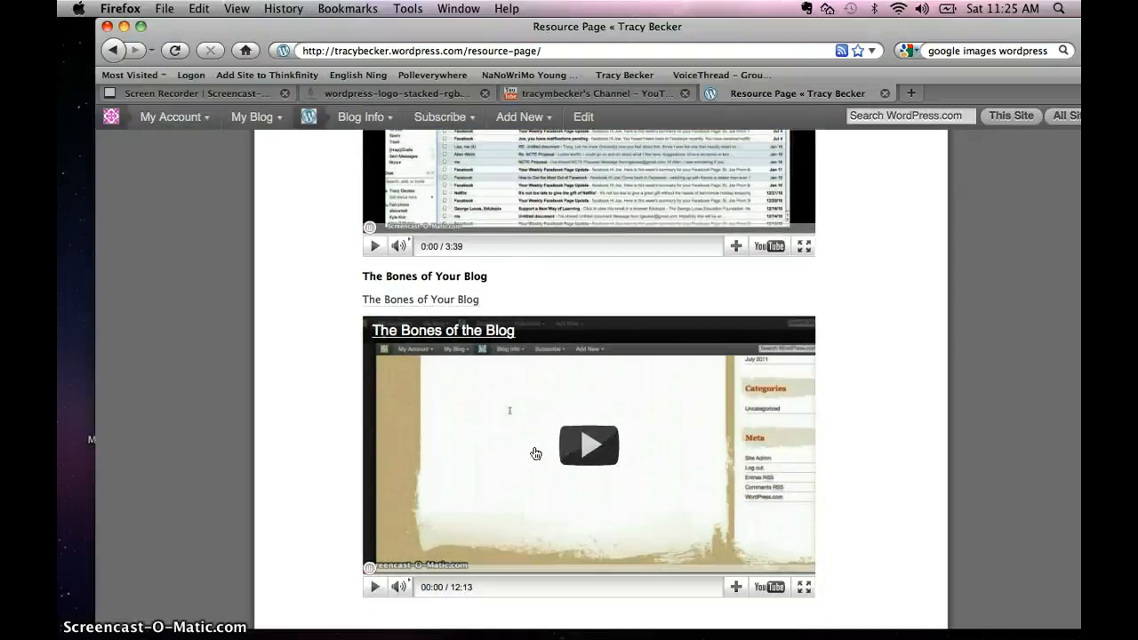
scroll(535, 453, "down", 1)
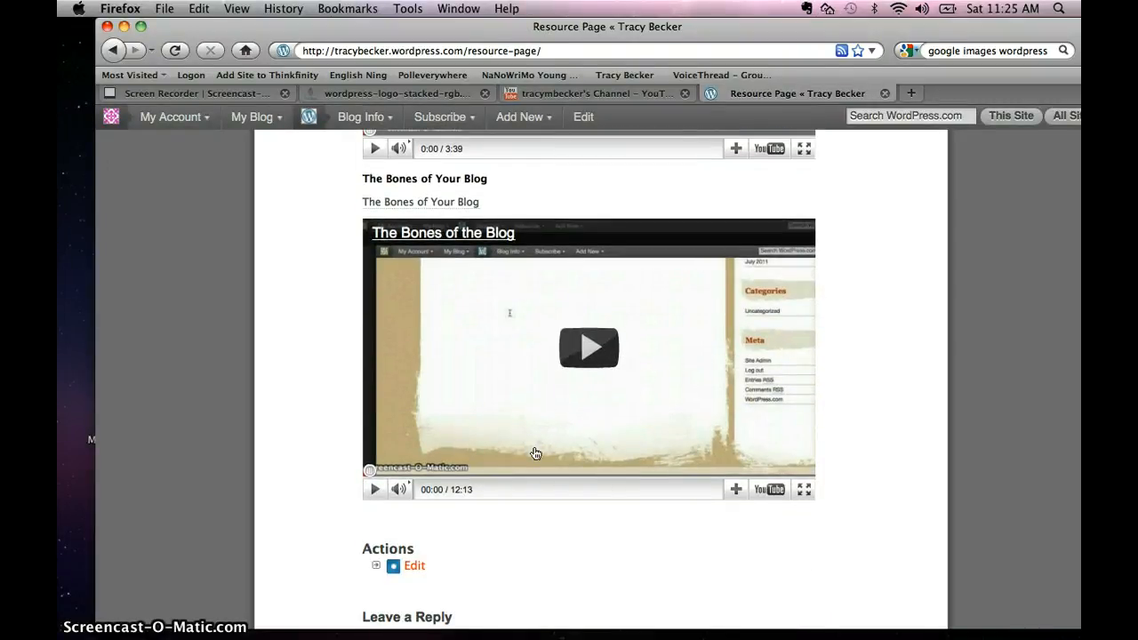
left_click(719, 417)
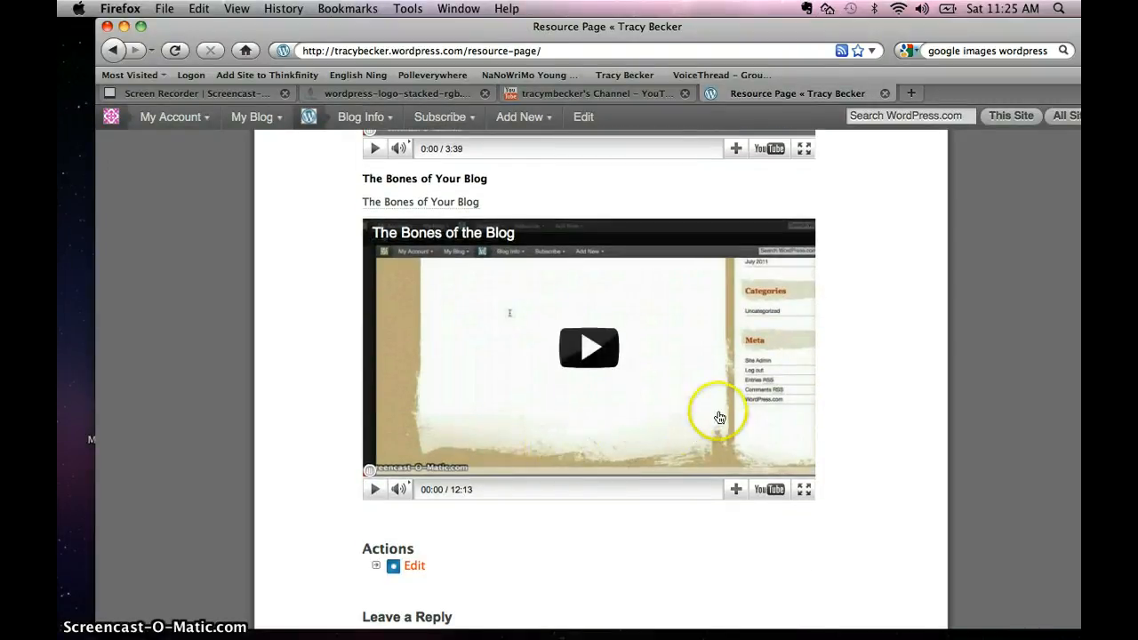
scroll(889, 422, "up", 3)
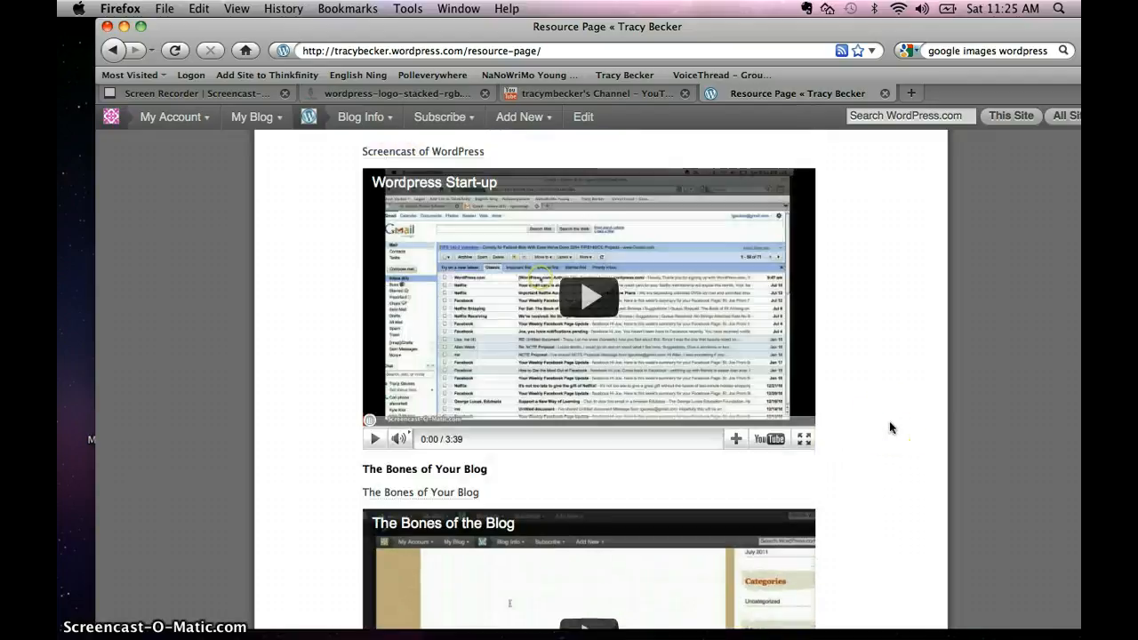
scroll(889, 421, "up", 3)
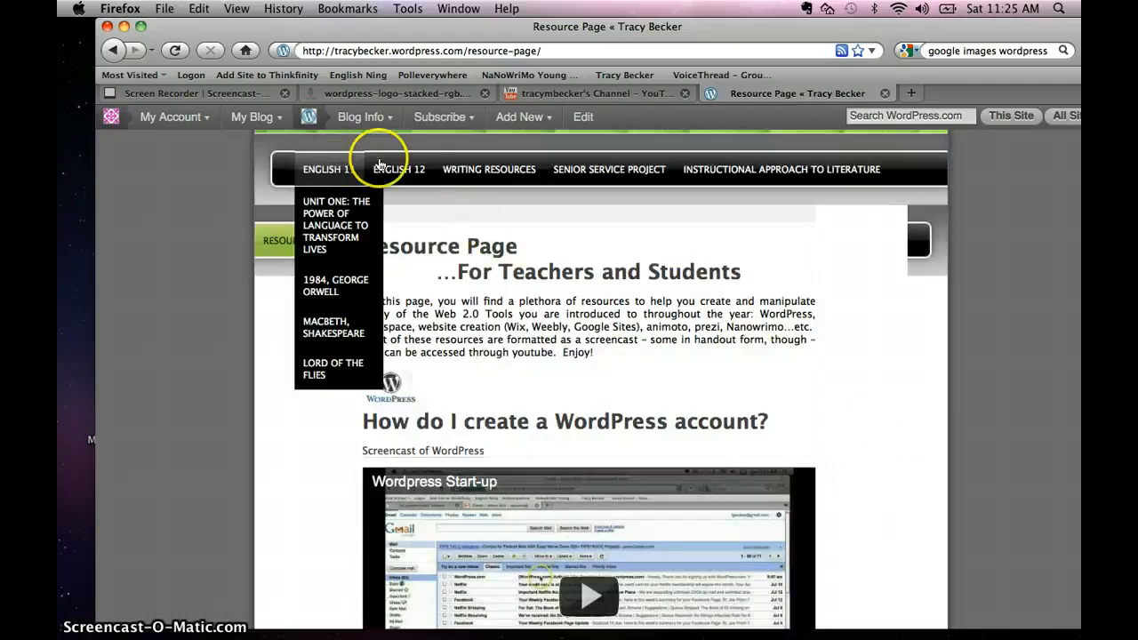
Open the English 12 page "Unit One: Voices from the Middle" and look through its embedded video, literature lists and web resources
mouse_move(399, 169)
left_click(401, 259)
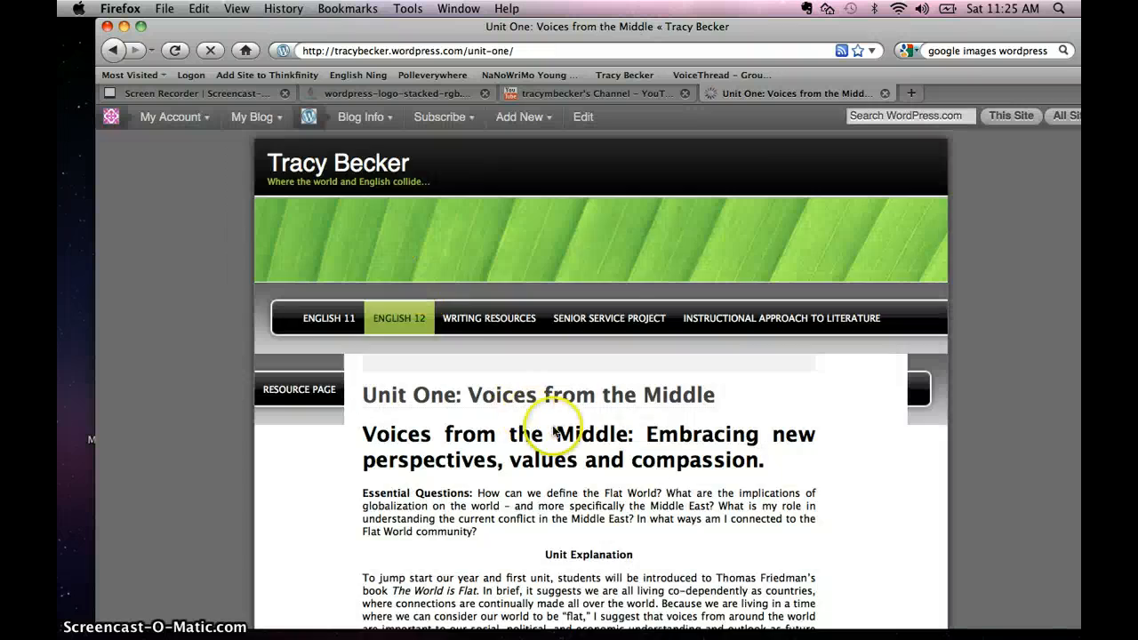
scroll(637, 459, "down", 2)
scroll(637, 459, "down", 4)
scroll(637, 459, "up", 4)
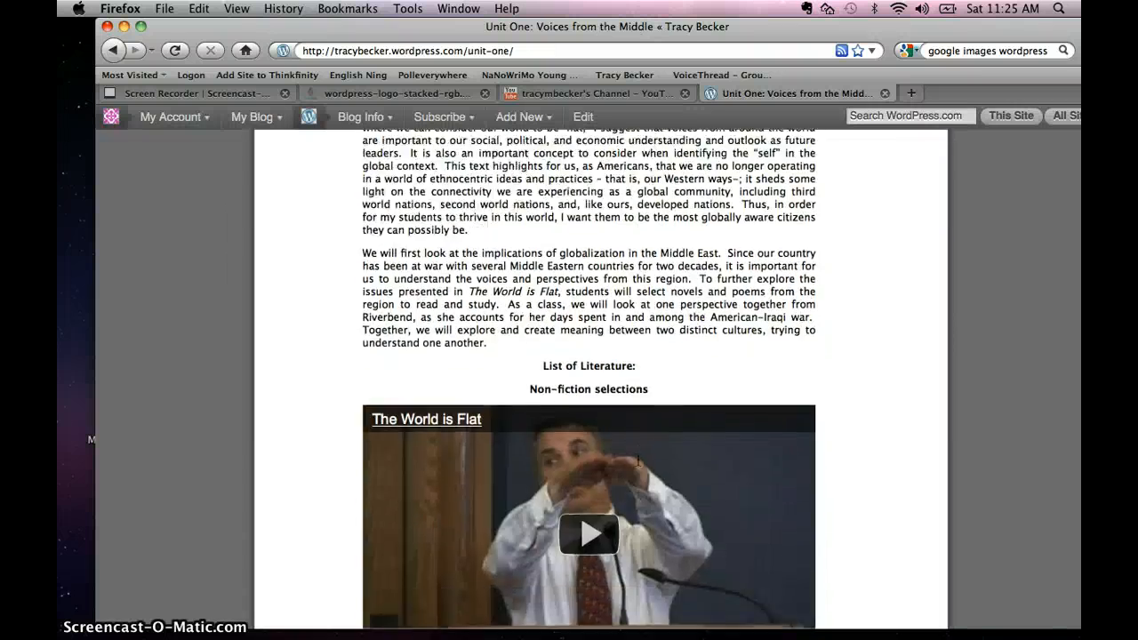
scroll(637, 459, "down", 2)
scroll(637, 460, "down", 10)
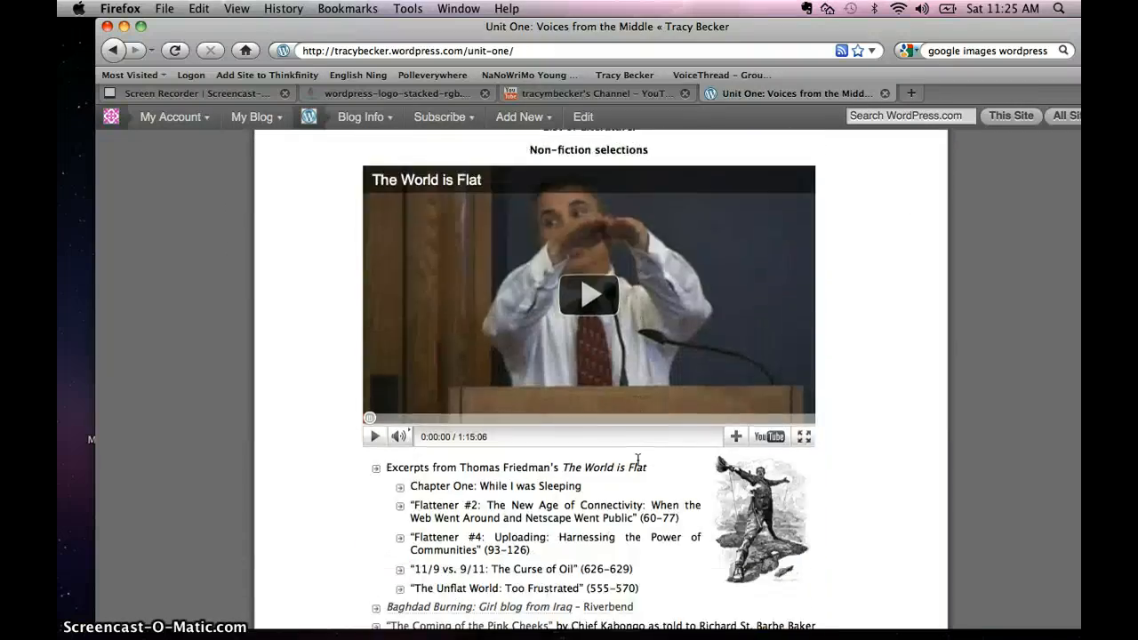
scroll(637, 459, "down", 10)
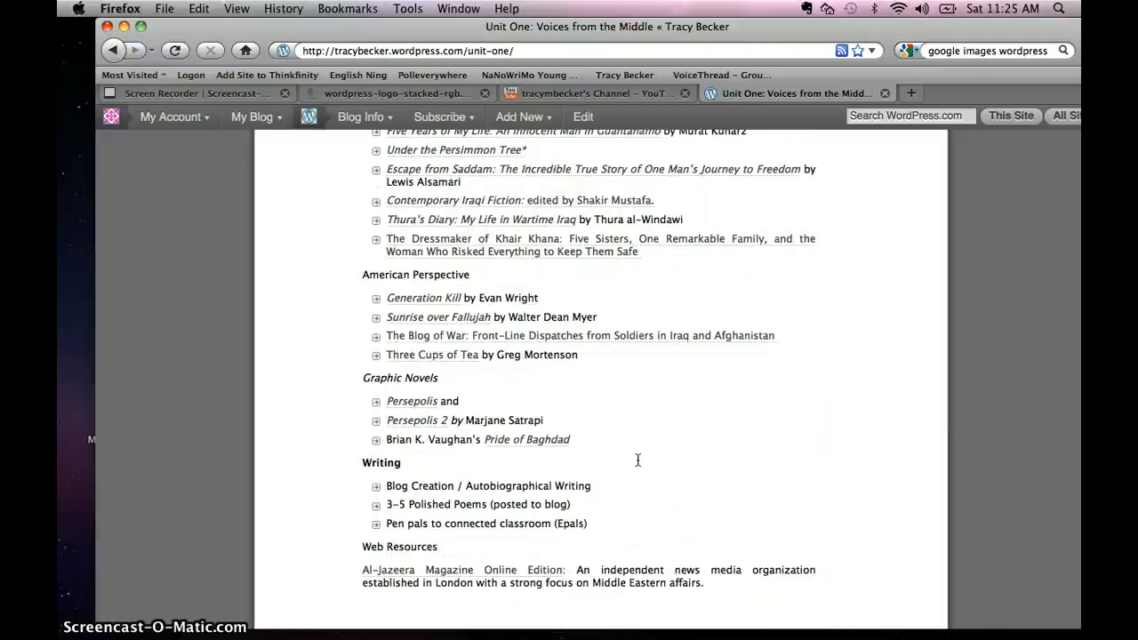
Open "The Invisible Children" page under English 12's Unit Four and look through its embedded videos from Part One to Part Six
scroll(637, 459, "up", 1)
scroll(638, 460, "up", 15)
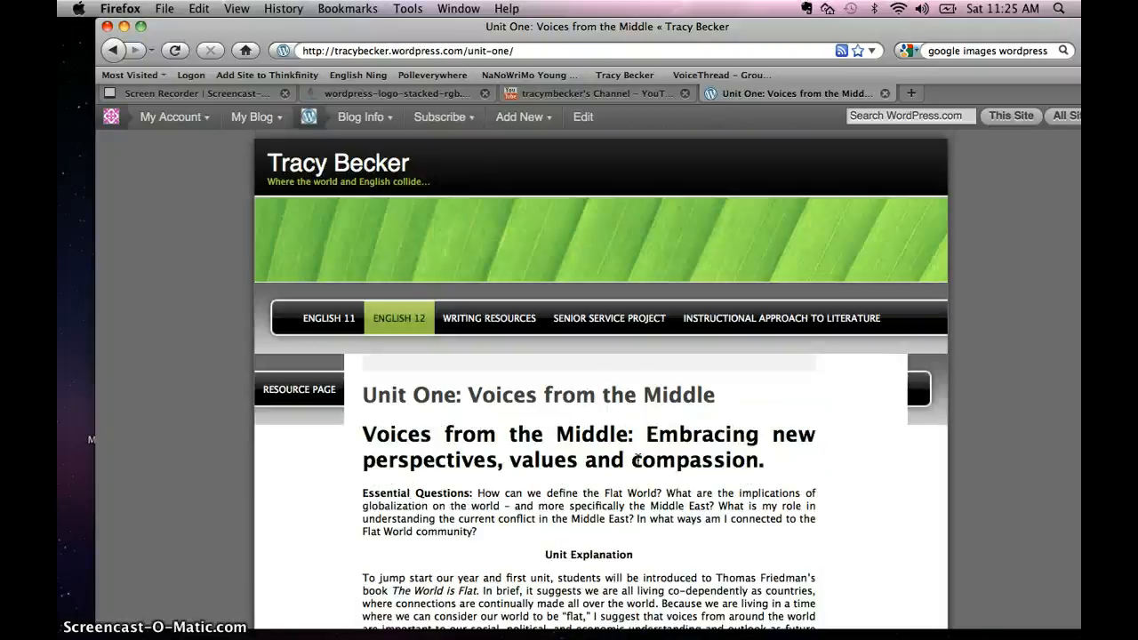
mouse_move(399, 320)
mouse_move(407, 570)
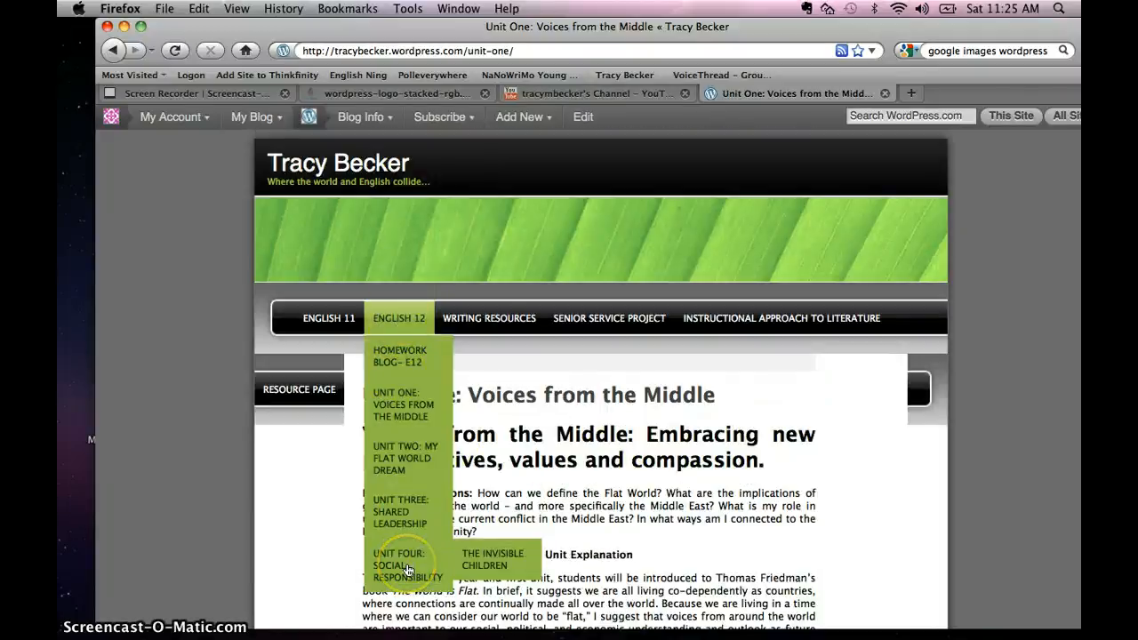
left_click(503, 574)
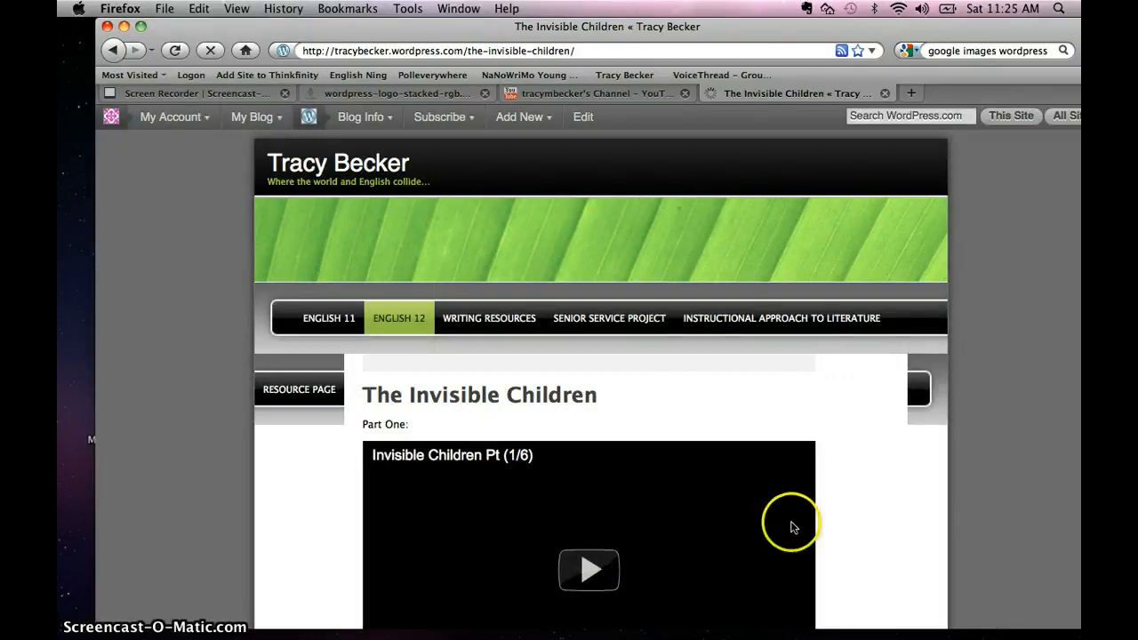
scroll(856, 520, "down", 3)
scroll(856, 520, "down", 5)
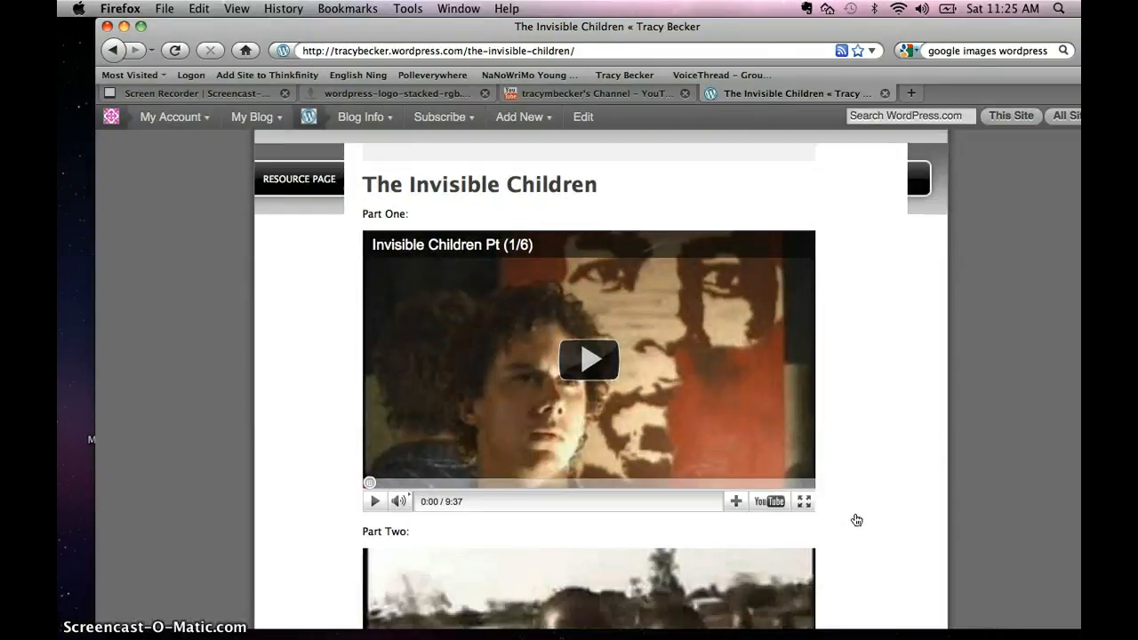
scroll(856, 520, "down", 6)
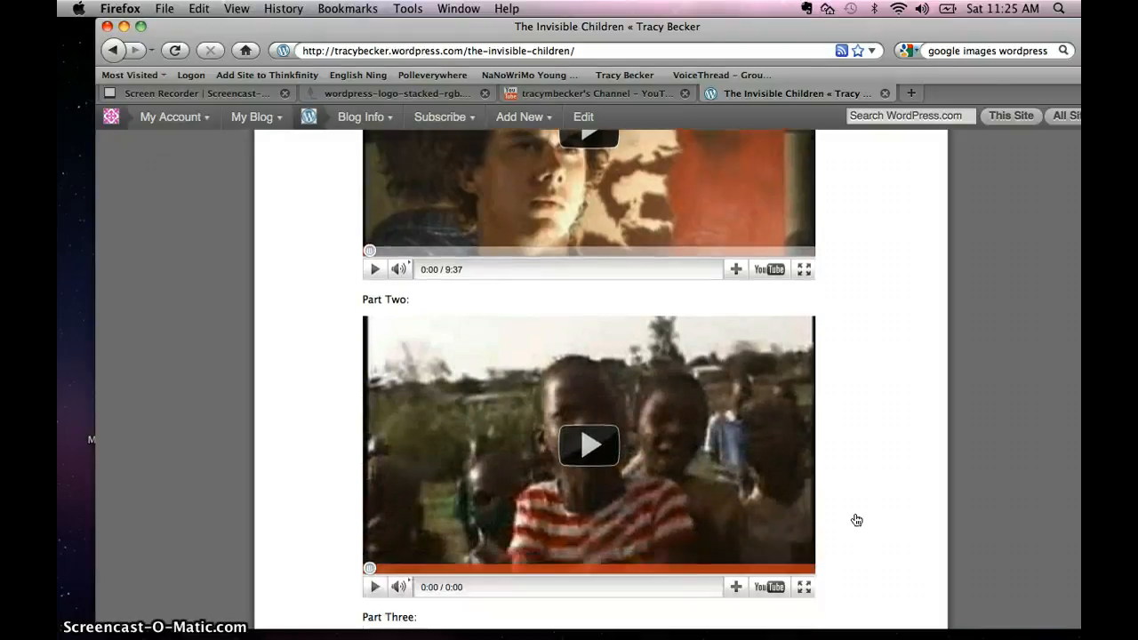
scroll(856, 520, "down", 3)
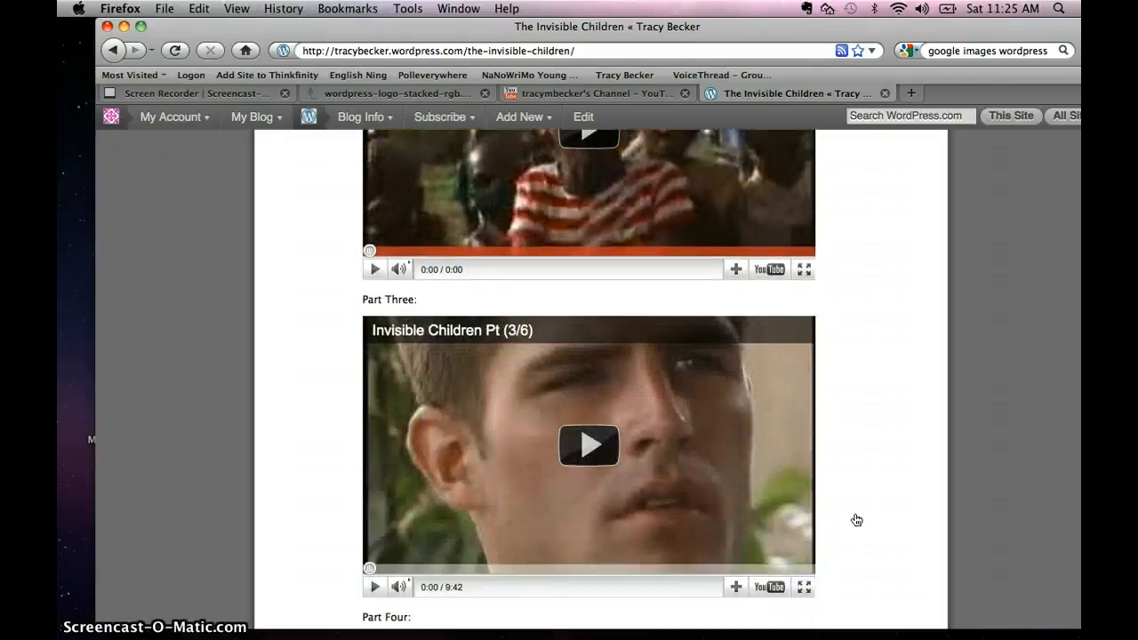
scroll(856, 519, "down", 8)
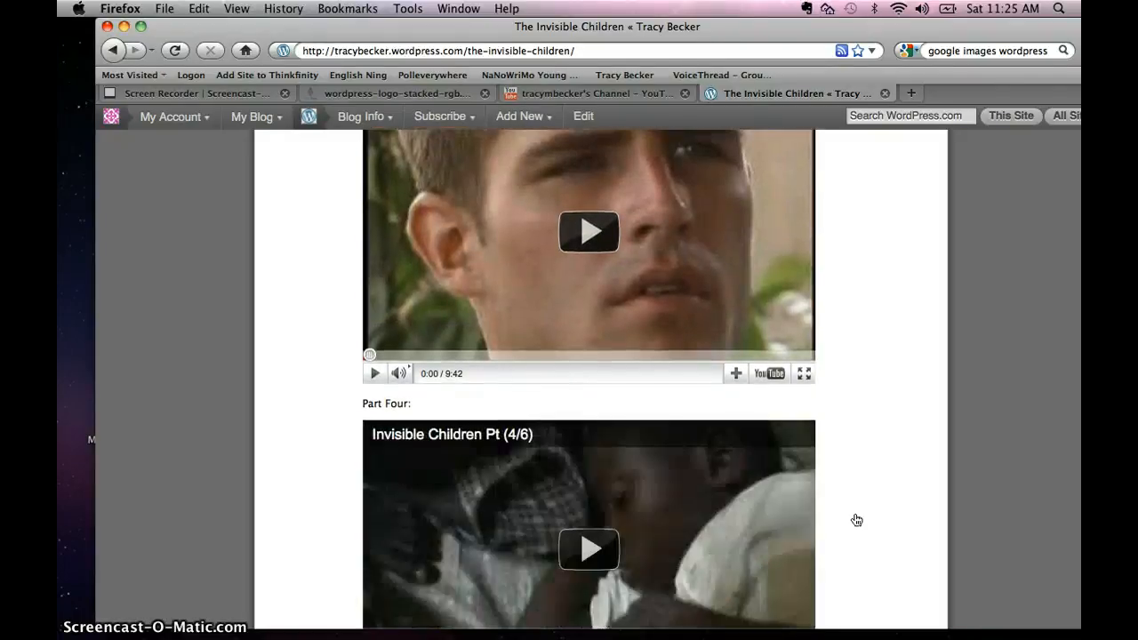
scroll(856, 520, "down", 8)
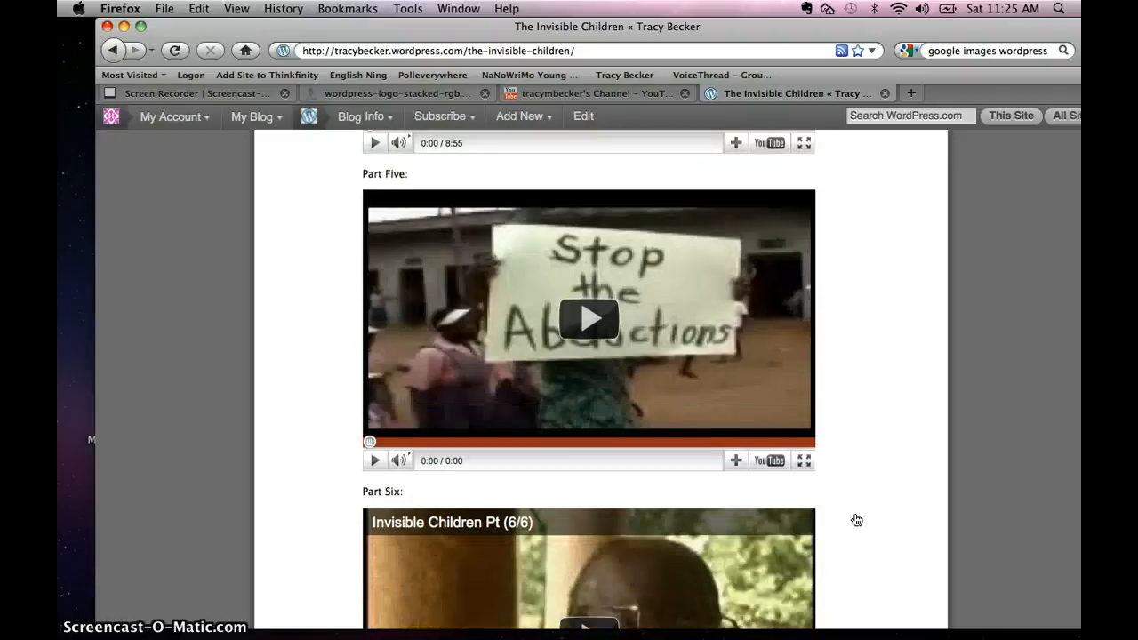
scroll(856, 520, "down", 8)
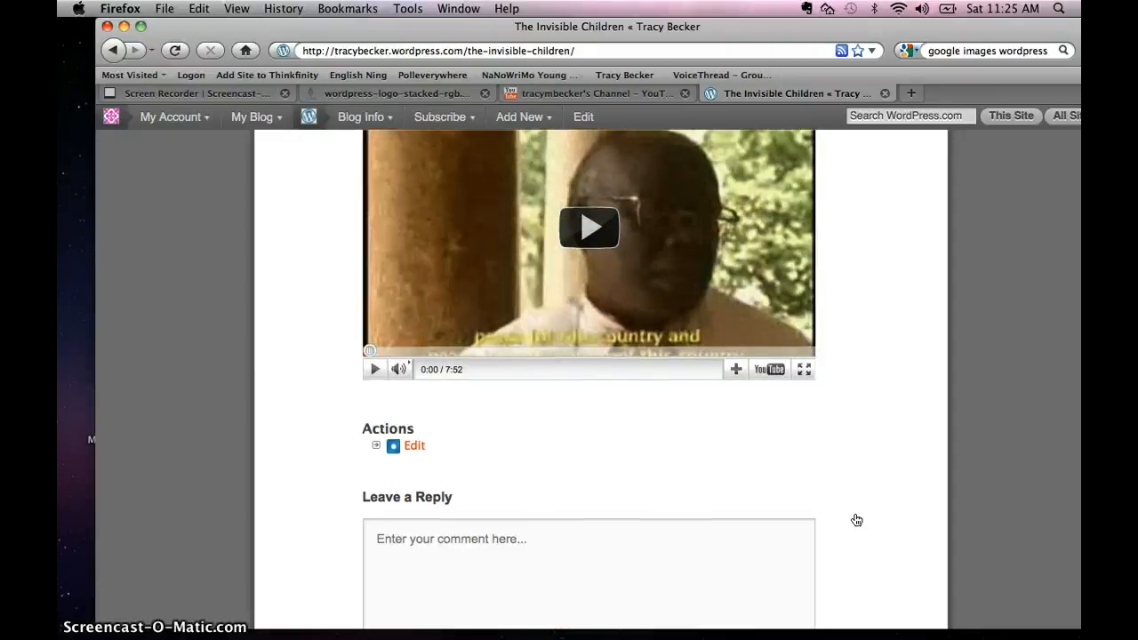
scroll(856, 520, "up", 3)
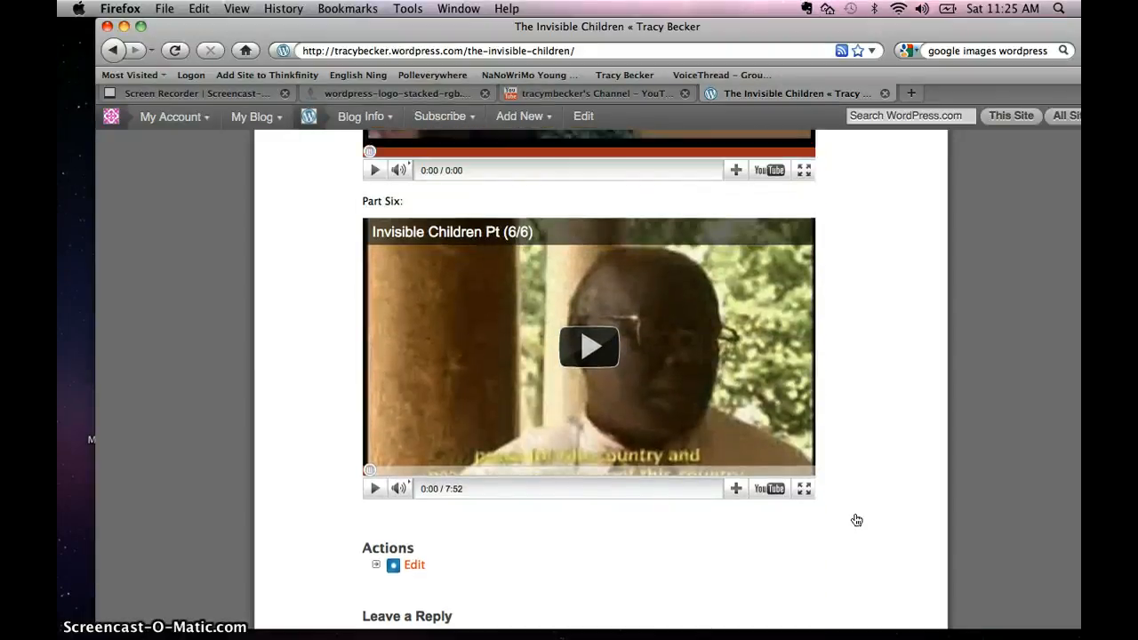
scroll(856, 520, "up", 20)
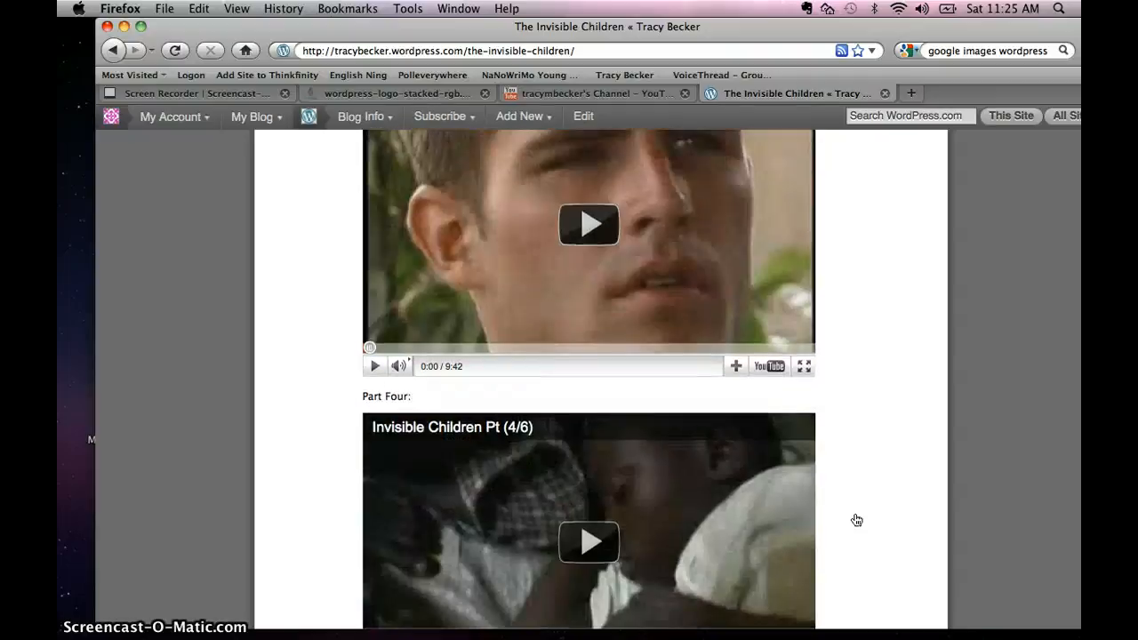
scroll(856, 520, "up", 6)
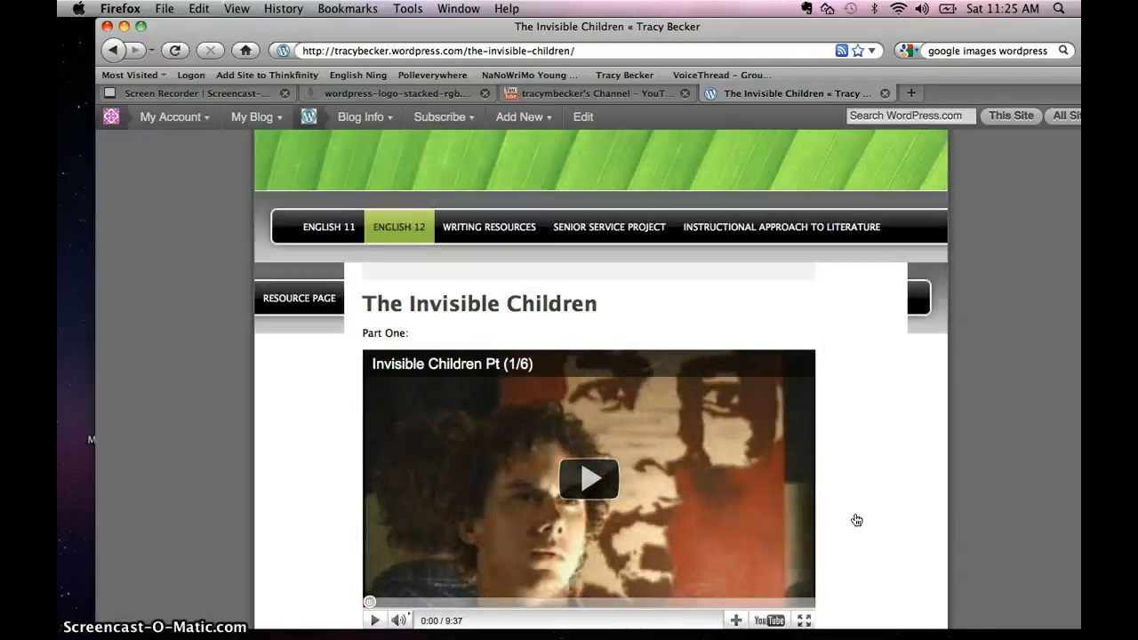
scroll(856, 520, "down", 4)
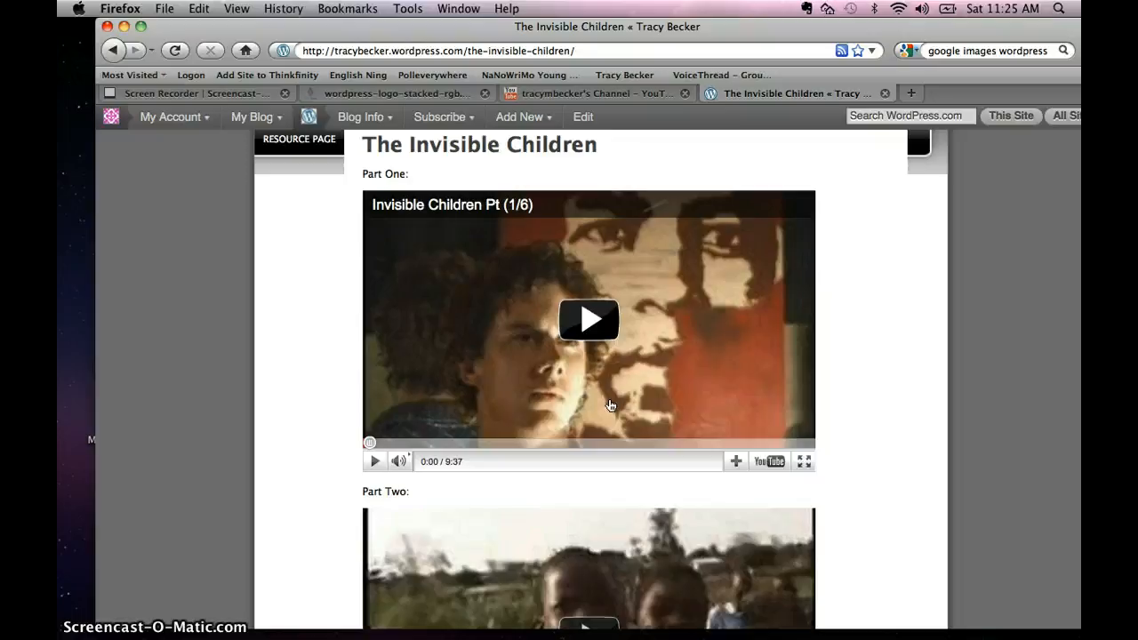
Open the English 12 page "Unit Two: My Flat World Dream" and look through its embedded films and literature links
scroll(610, 406, "up", 5)
mouse_move(399, 318)
mouse_move(382, 502)
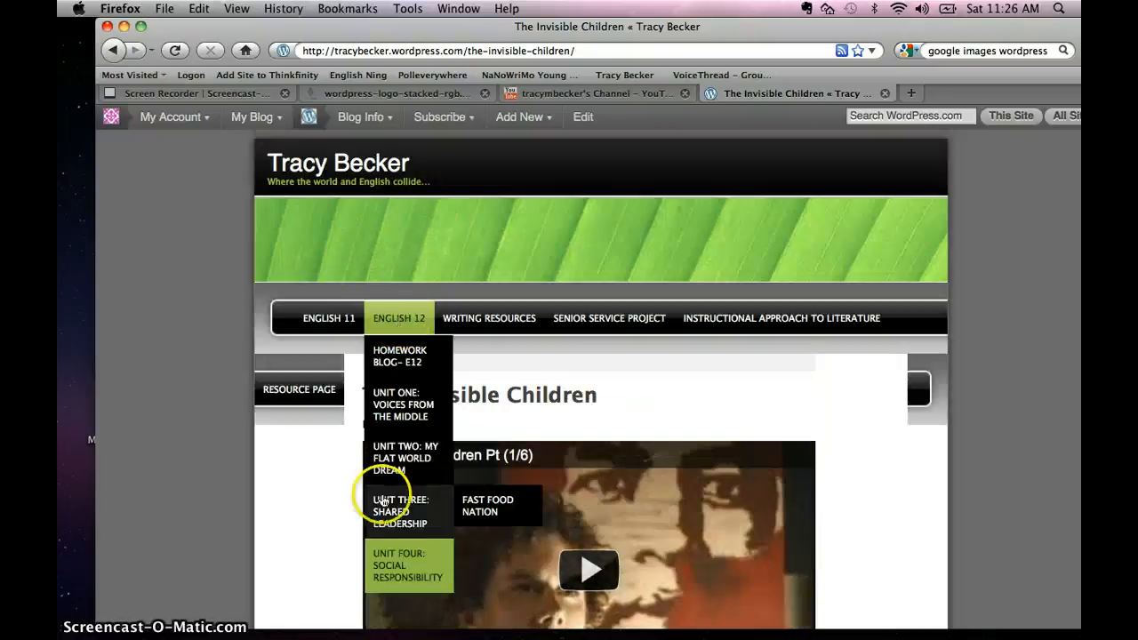
left_click(384, 477)
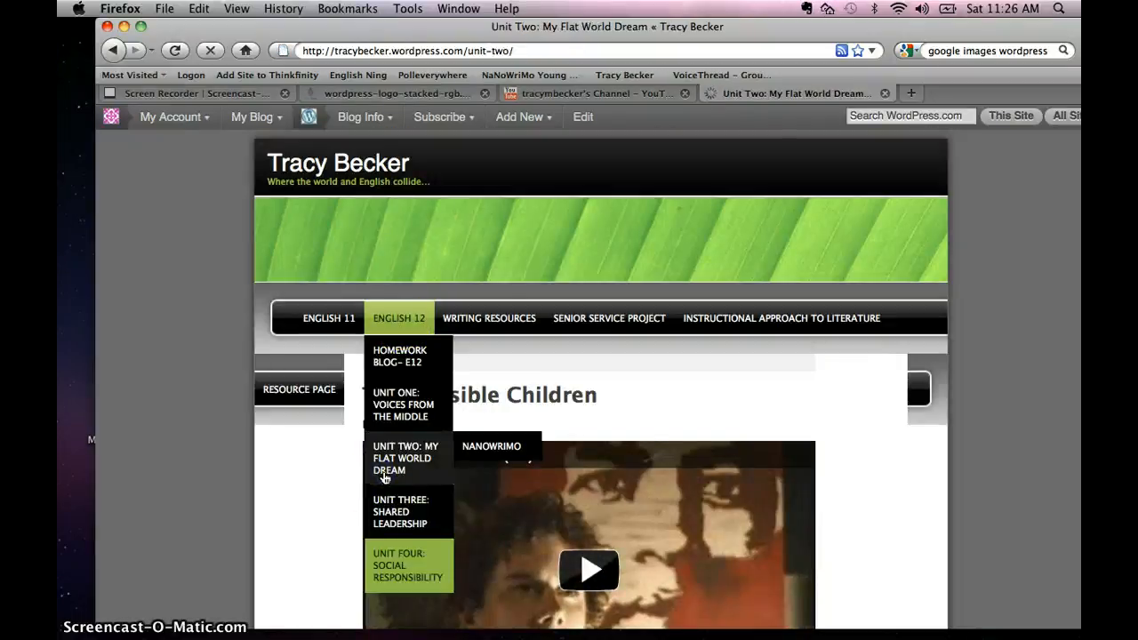
scroll(654, 525, "down", 4)
scroll(654, 525, "down", 8)
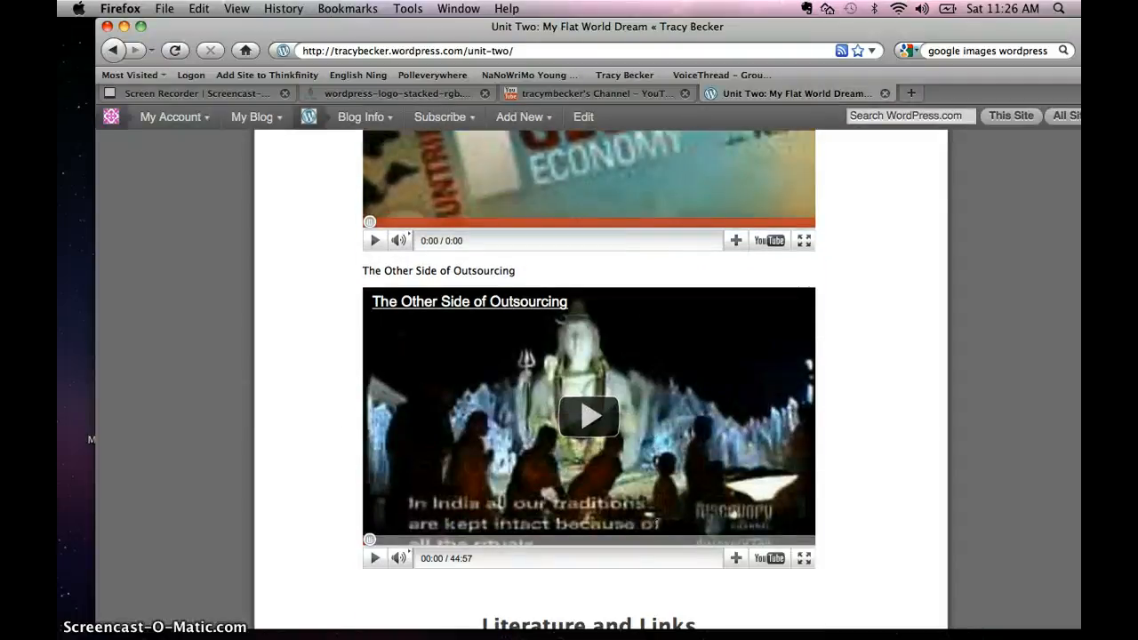
scroll(654, 525, "down", 10)
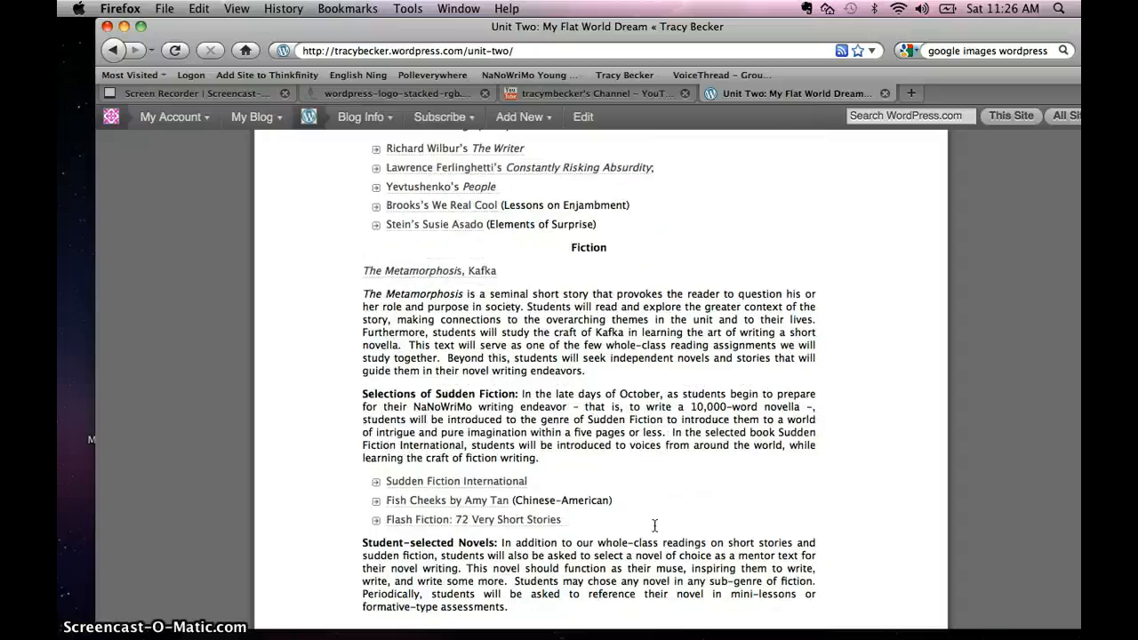
scroll(654, 525, "down", 5)
scroll(654, 525, "up", 20)
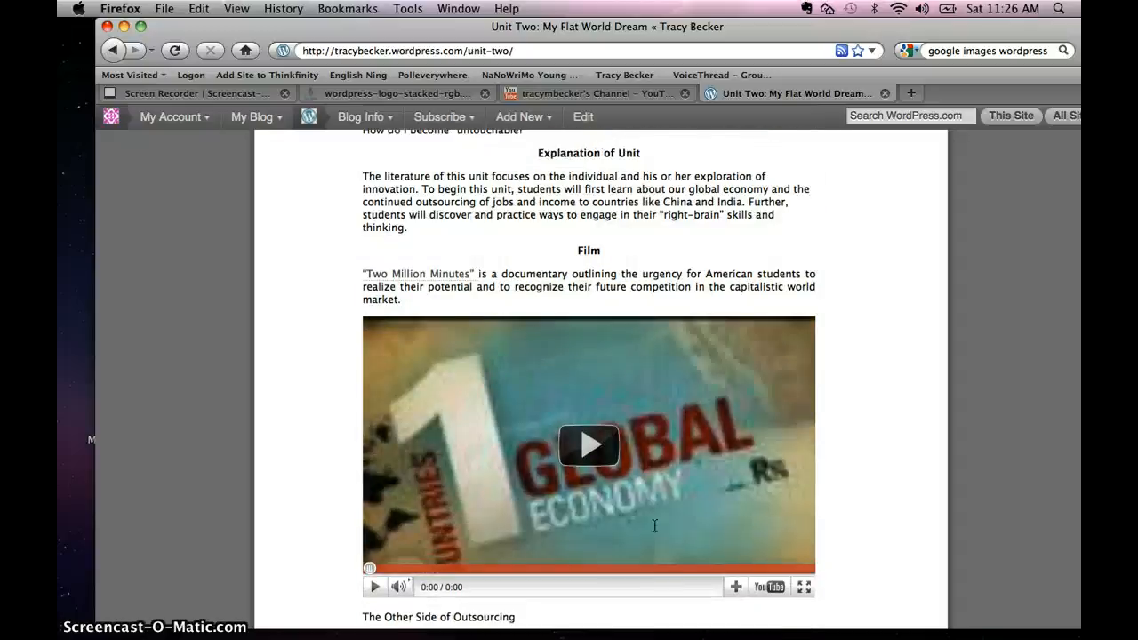
Open the main English 12 page, look over its class photos and Curriculum Overview, and bring up the print dialog
scroll(654, 525, "up", 5)
left_click(384, 320)
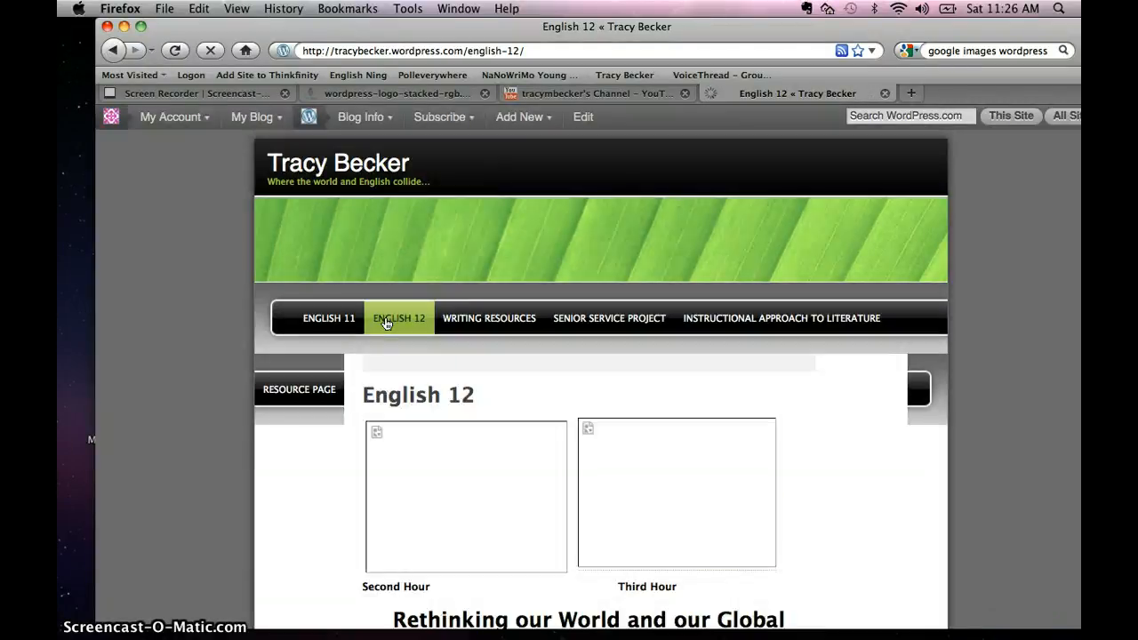
scroll(601, 556, "down", 5)
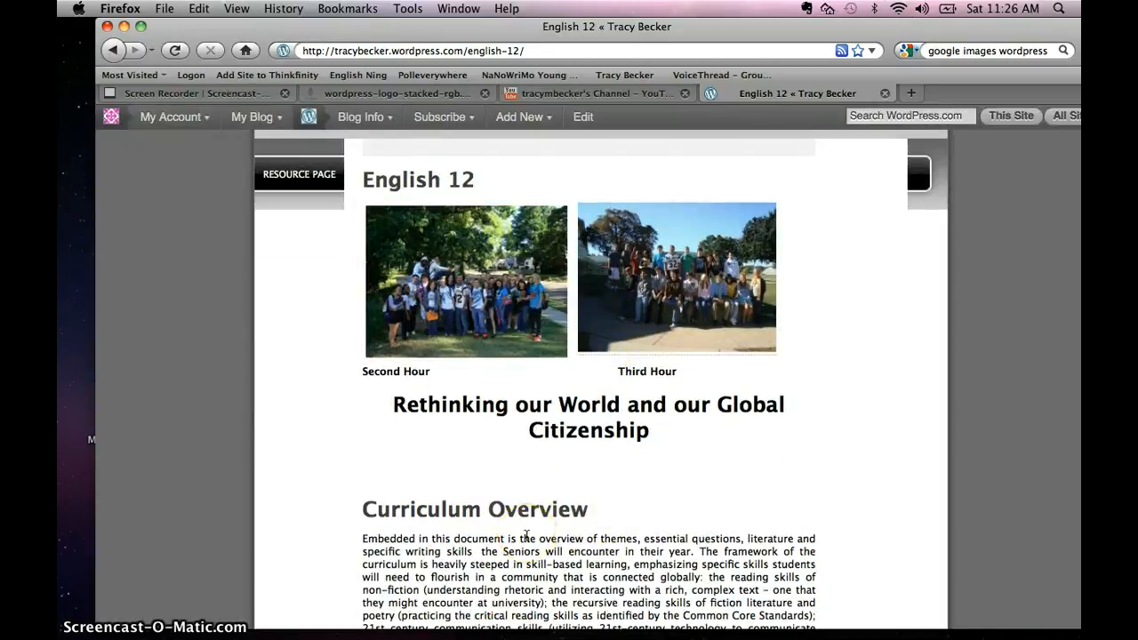
scroll(526, 535, "up", 4)
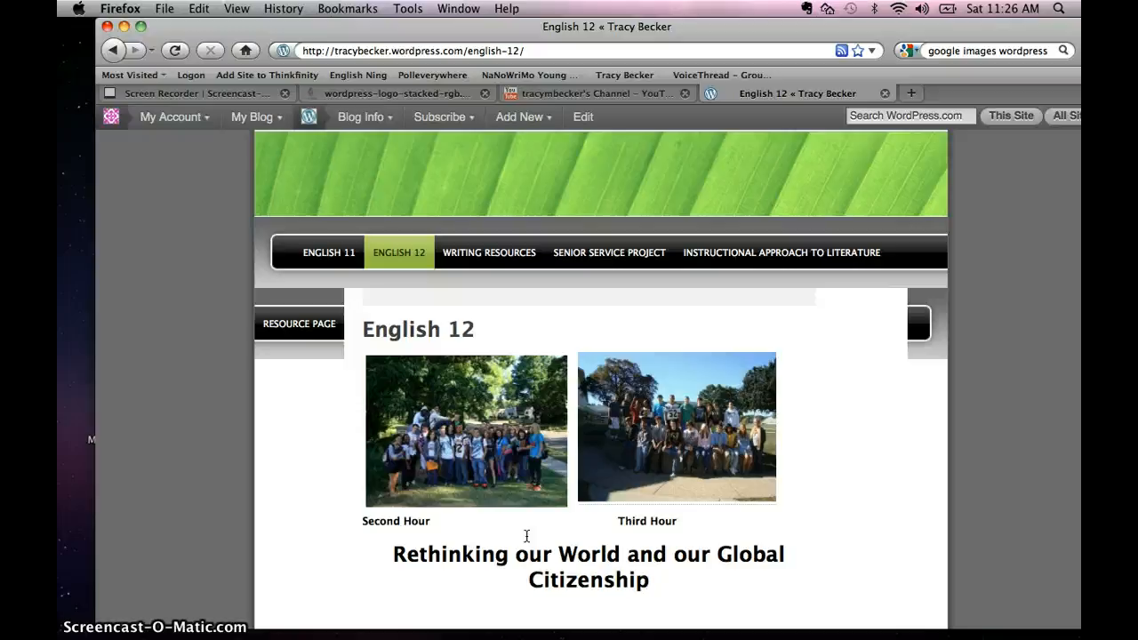
key("super+p")
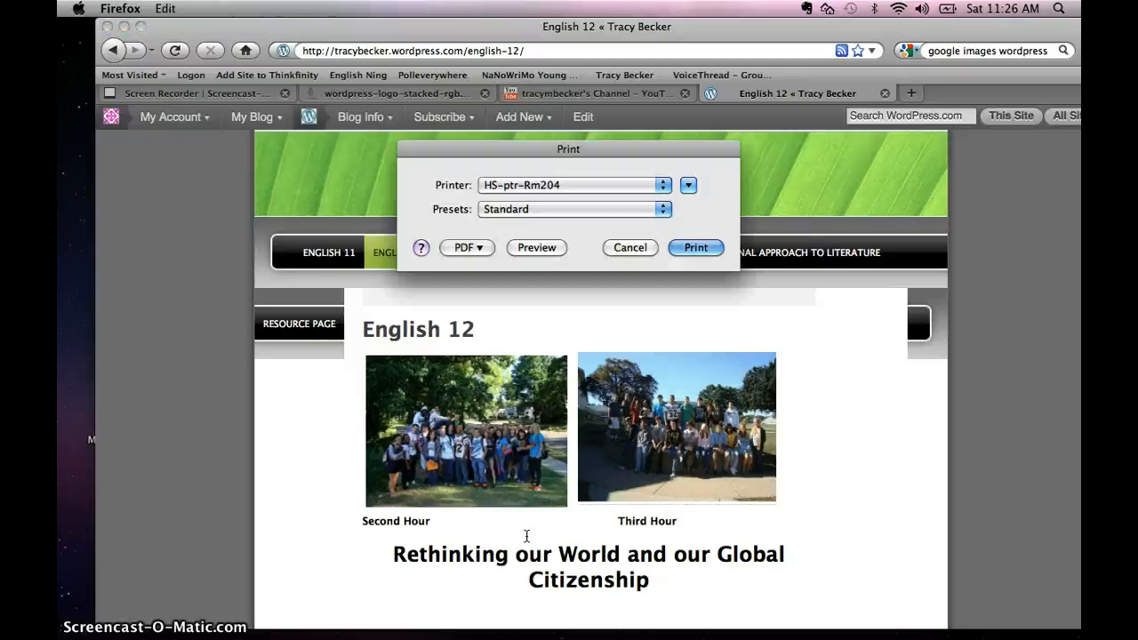